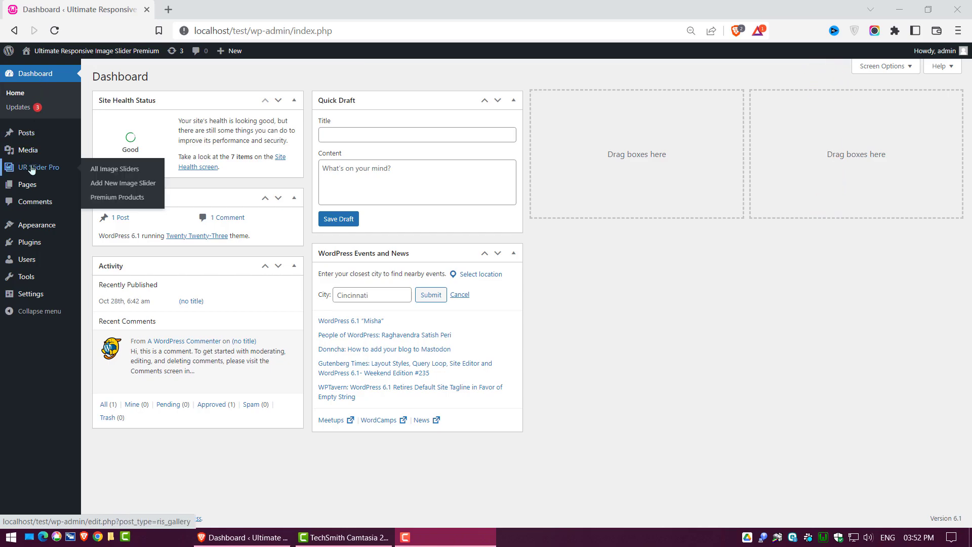
- Open a blank UR Slider Pro 'Add New Image Slider' editor from the sidebar
click(101, 188)
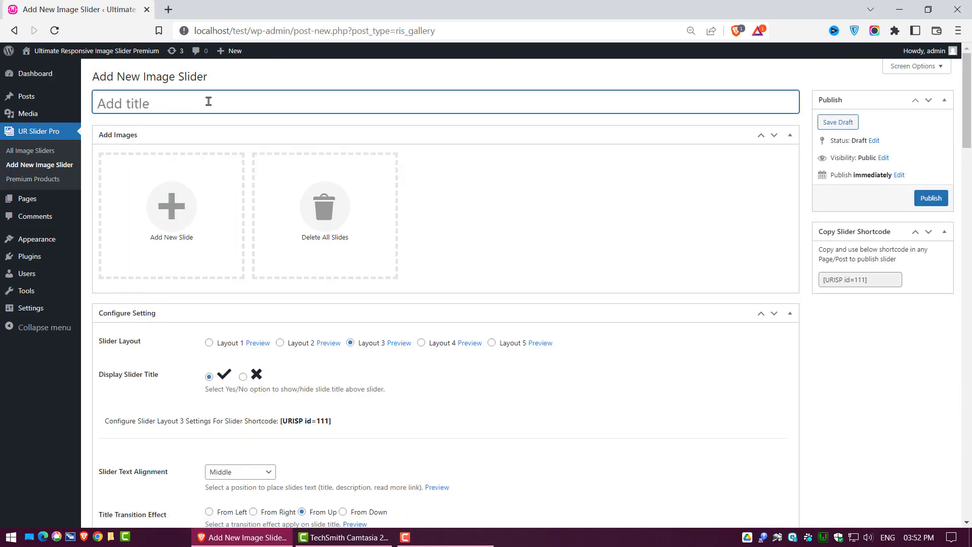
text(Sli)
text(der Testin)
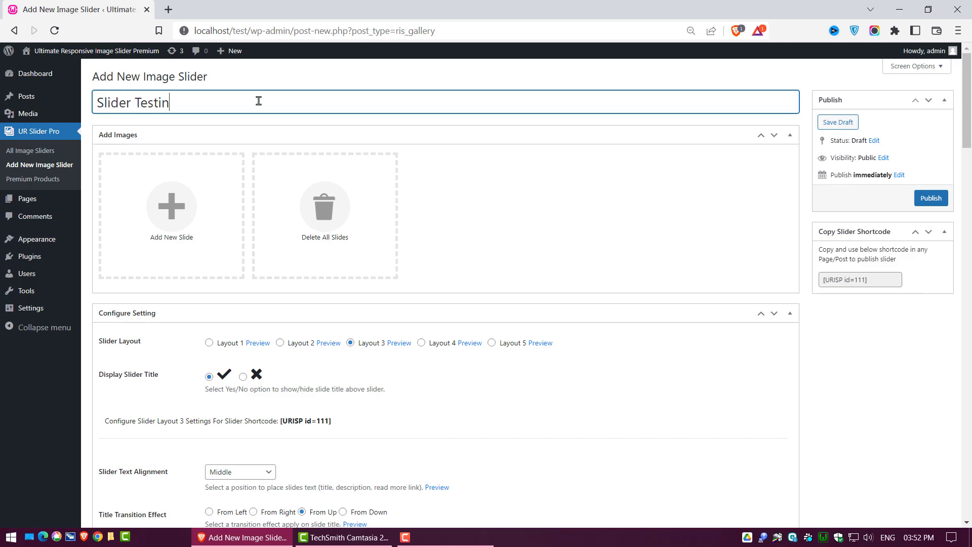
text(g)
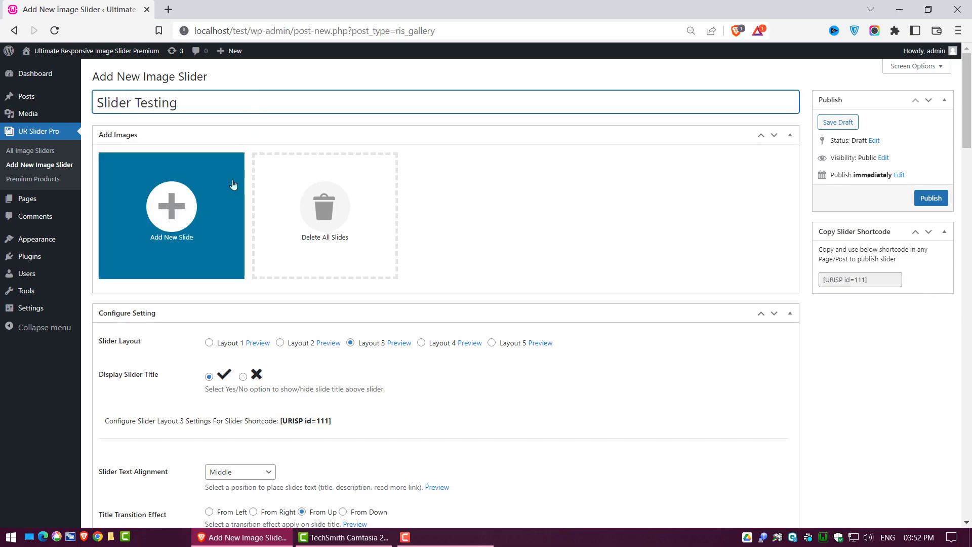
- Add all 15 media-library photos as slides to the Slider Testing slider
click(197, 211)
click(74, 179)
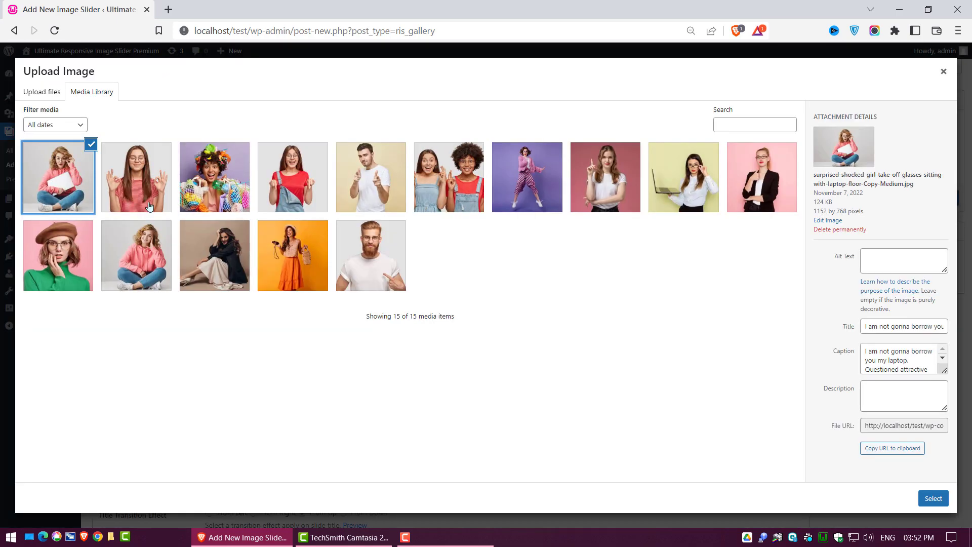
shift+click(377, 260)
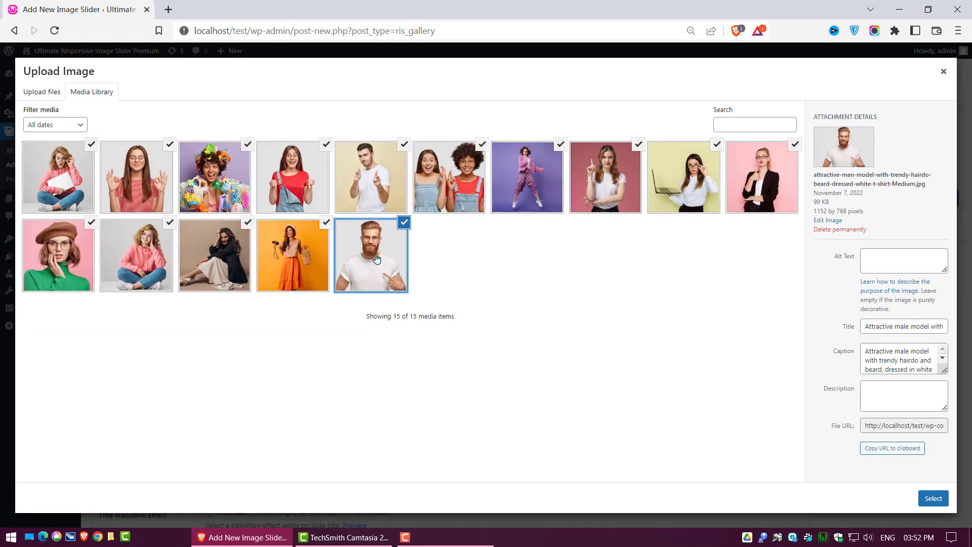
click(933, 499)
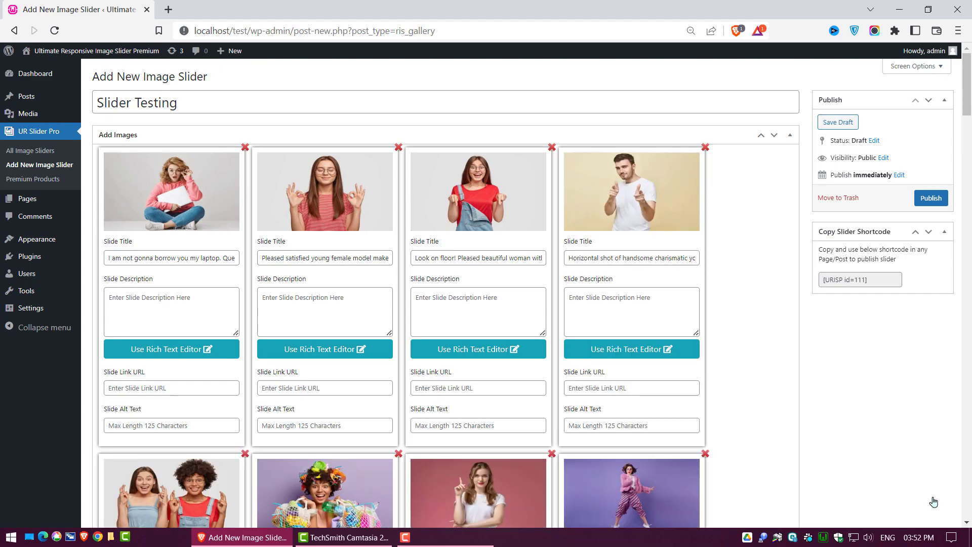
scroll(727, 400, down, 2)
scroll(727, 399, down, 2)
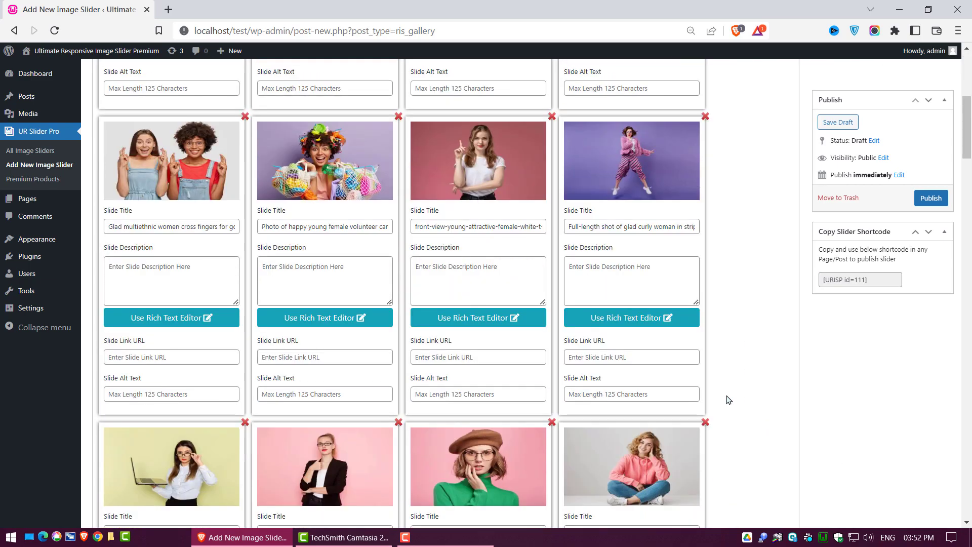
scroll(727, 399, down, 2)
scroll(726, 399, down, 2)
scroll(727, 400, down, 2)
scroll(727, 400, down, 2)
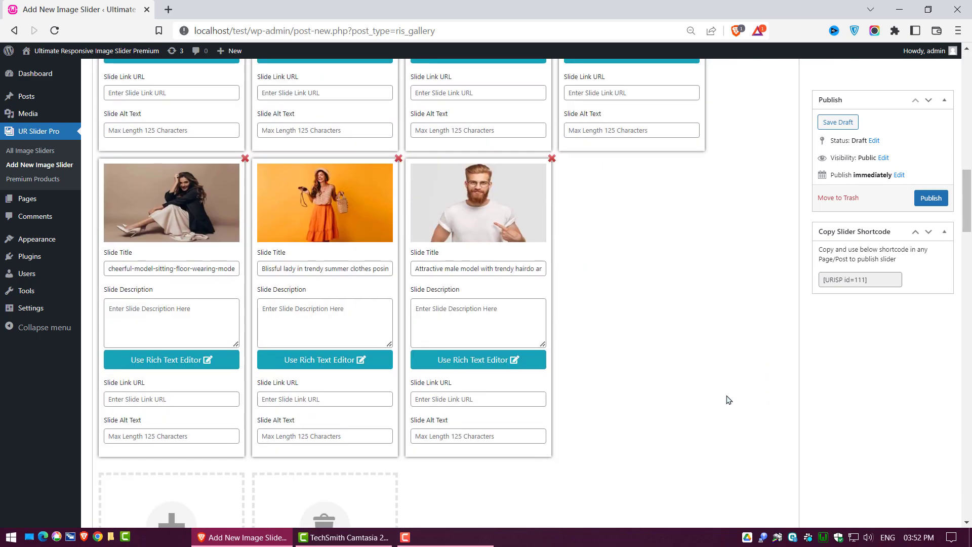
scroll(727, 399, down, 2)
scroll(728, 399, down, 1)
scroll(727, 400, down, 1)
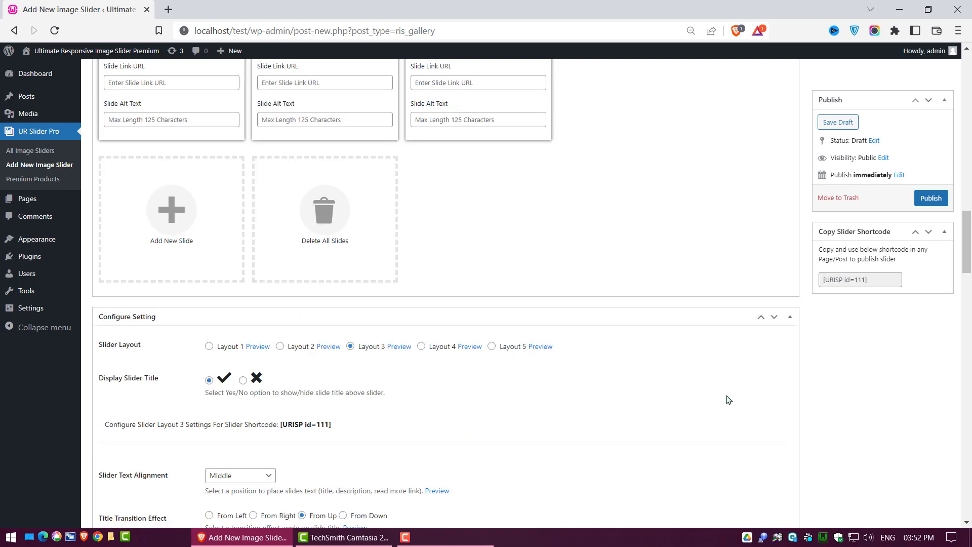
scroll(727, 400, up, 1)
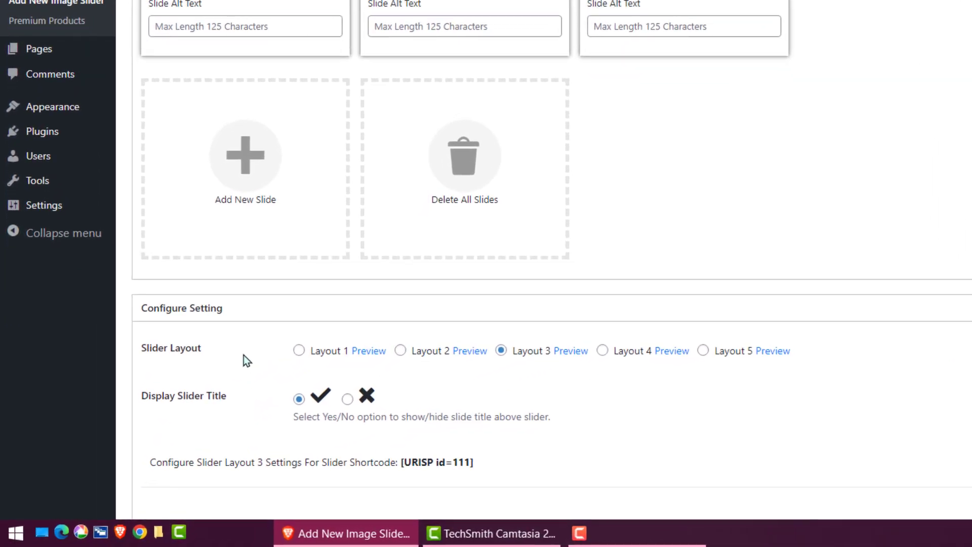
- Switch the slider layout from Layout 3 to Layout 1
click(299, 350)
mouse_move(369, 350)
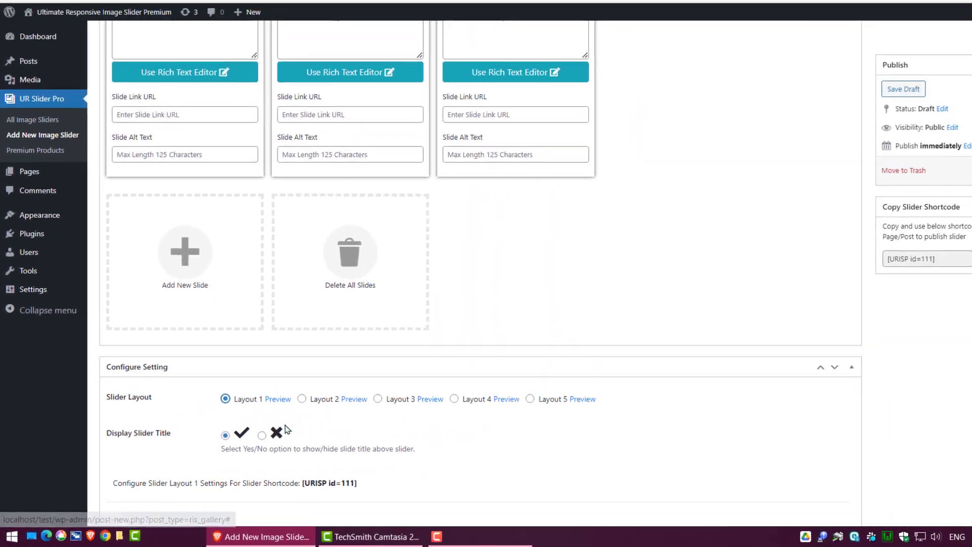
scroll(292, 431, down, 1)
scroll(292, 431, down, 1)
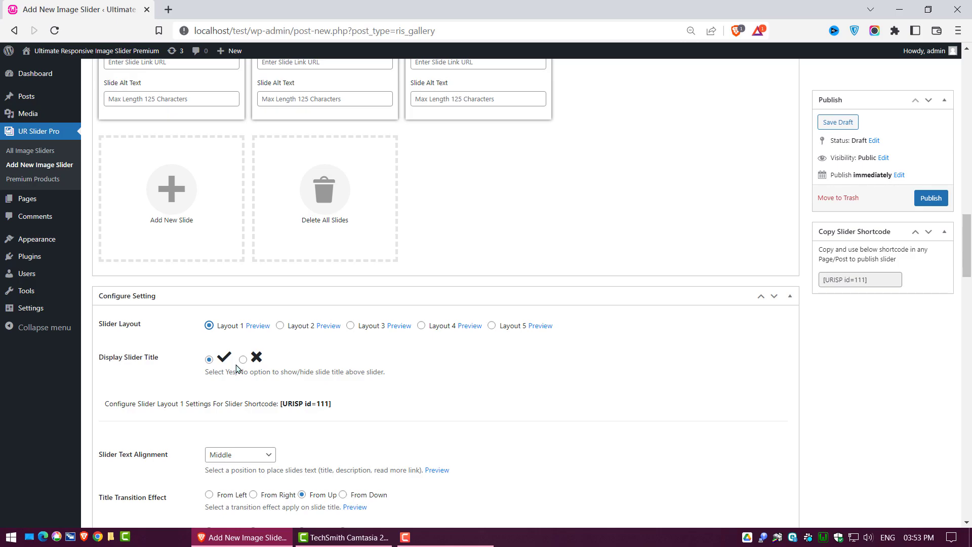
scroll(238, 369, down, 1)
scroll(238, 361, down, 1)
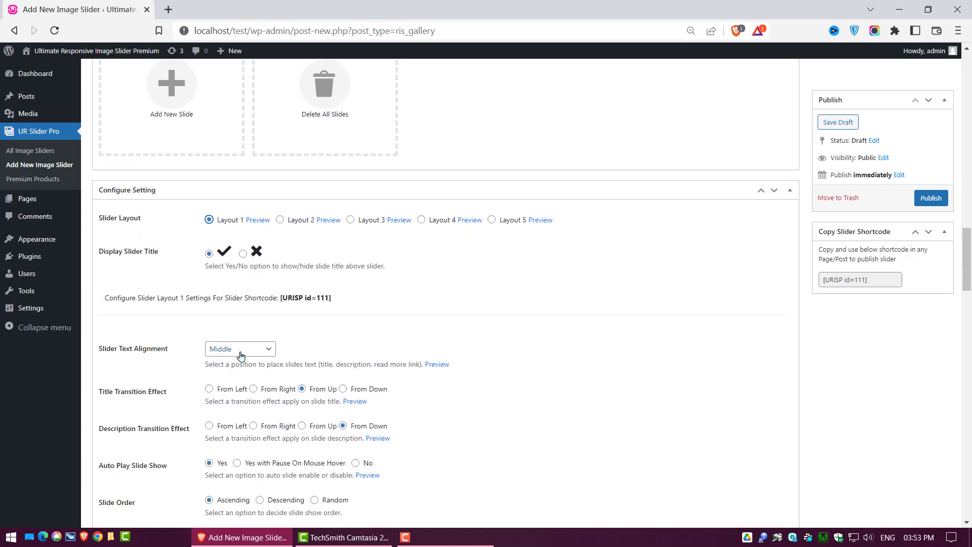
click(241, 352)
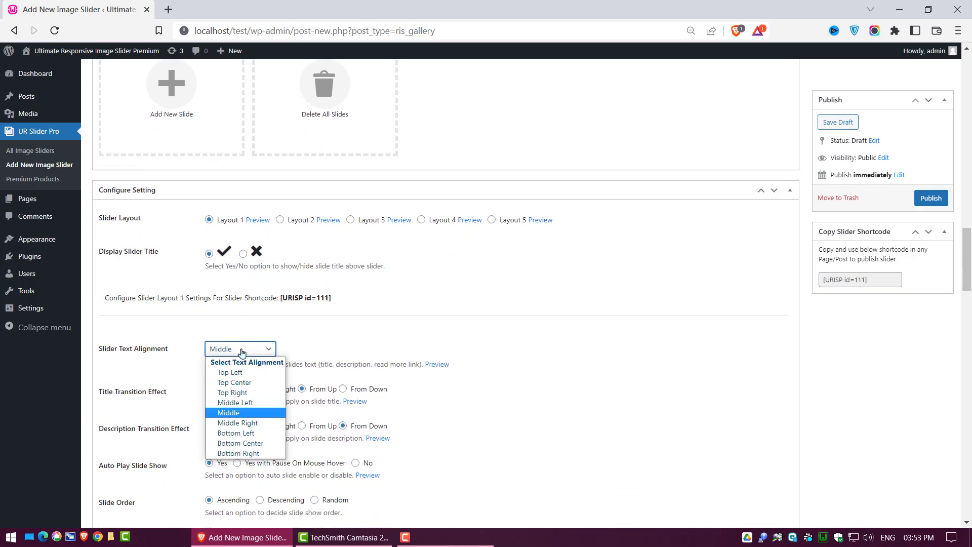
click(242, 353)
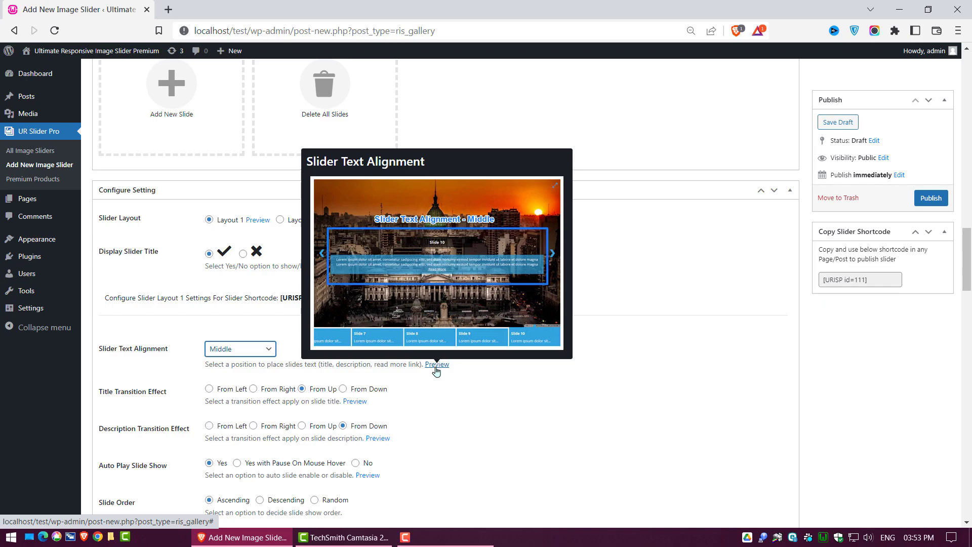
mouse_move(436, 364)
click(301, 390)
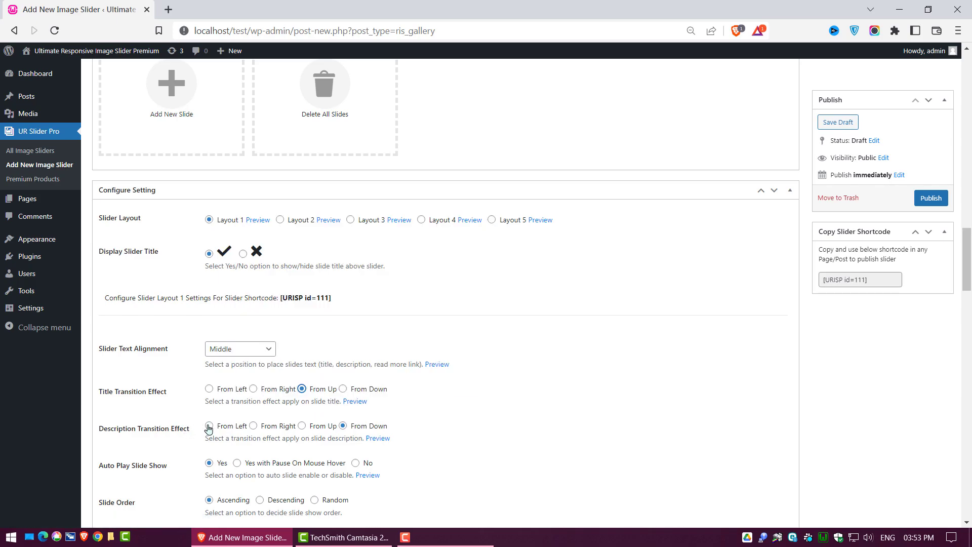
click(252, 425)
scroll(419, 434, down, 1)
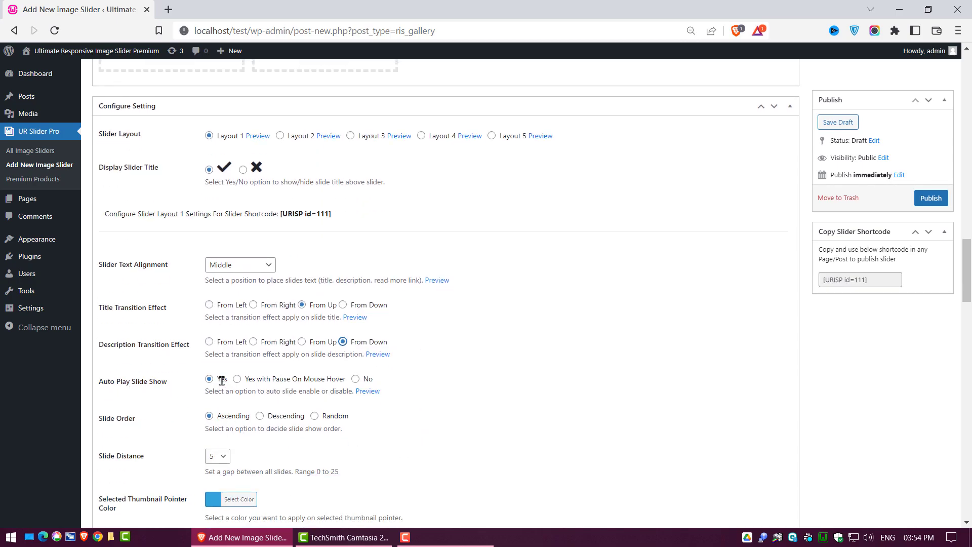
- Make autoplay pause on hover and keep the gap between slides at 5
click(237, 379)
scroll(314, 411, down, 2)
scroll(315, 396, down, 1)
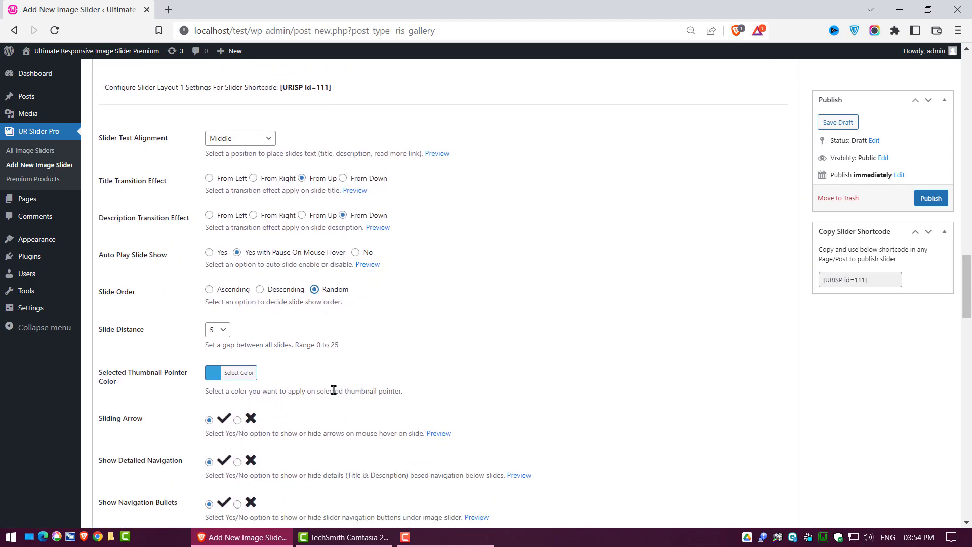
click(221, 290)
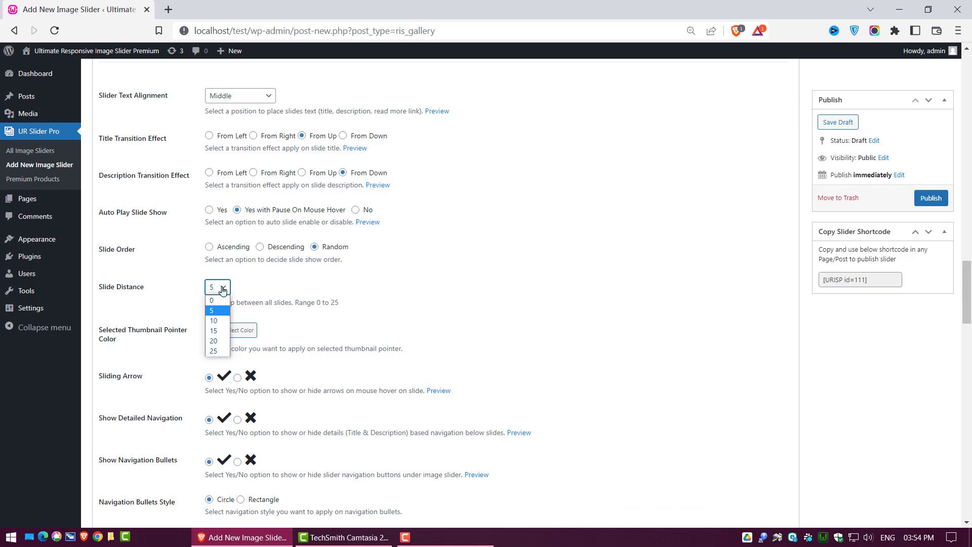
click(222, 291)
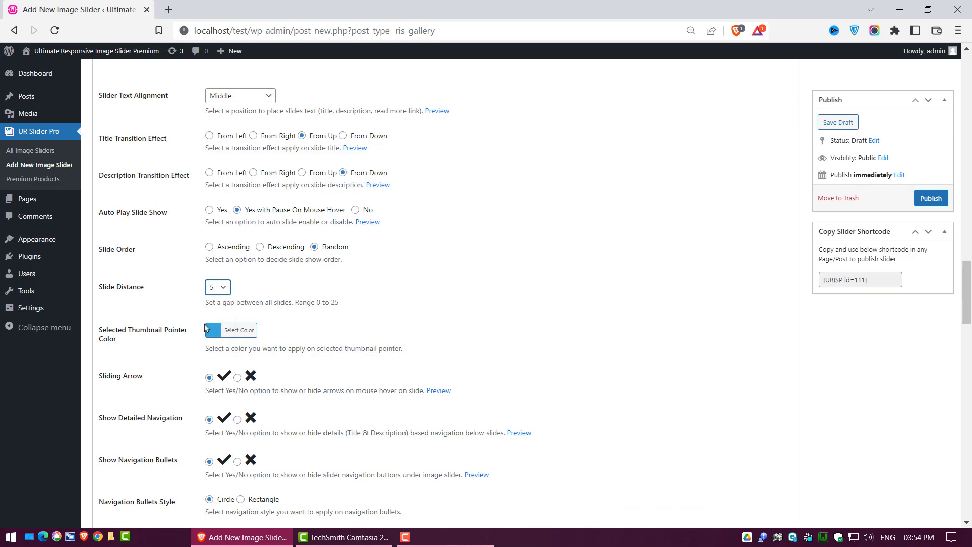
- Set the selected thumbnail pointer color to blue-violet #4334ed
click(210, 334)
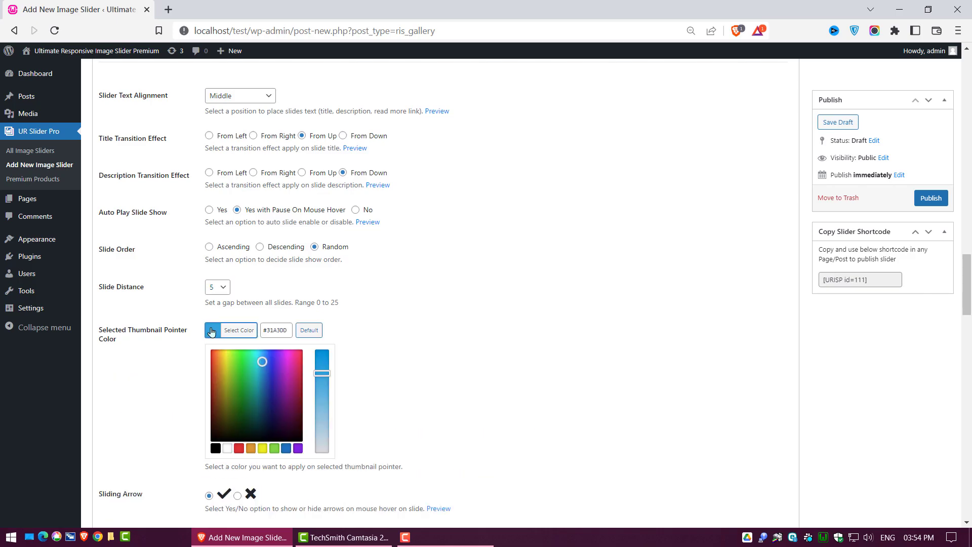
click(274, 356)
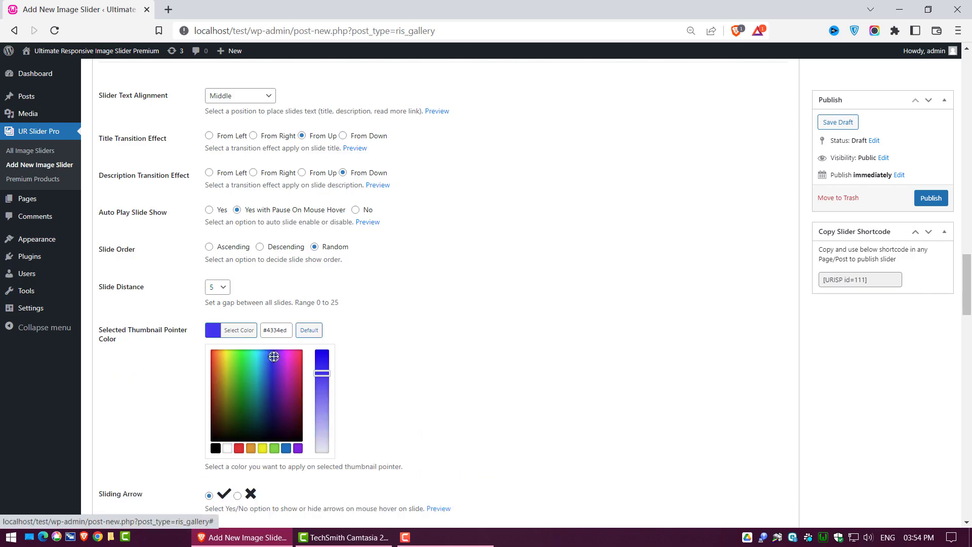
click(396, 380)
mouse_move(438, 391)
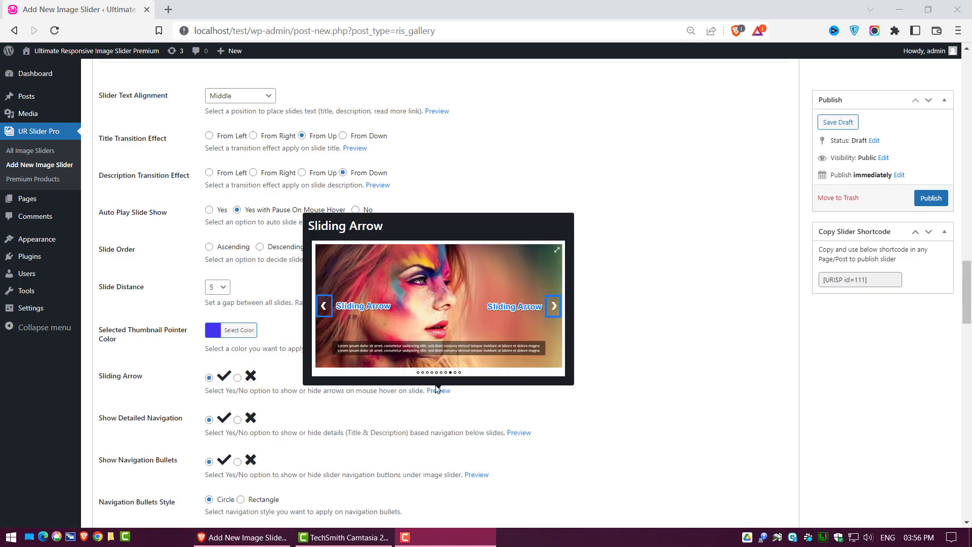
scroll(437, 389, down, 1)
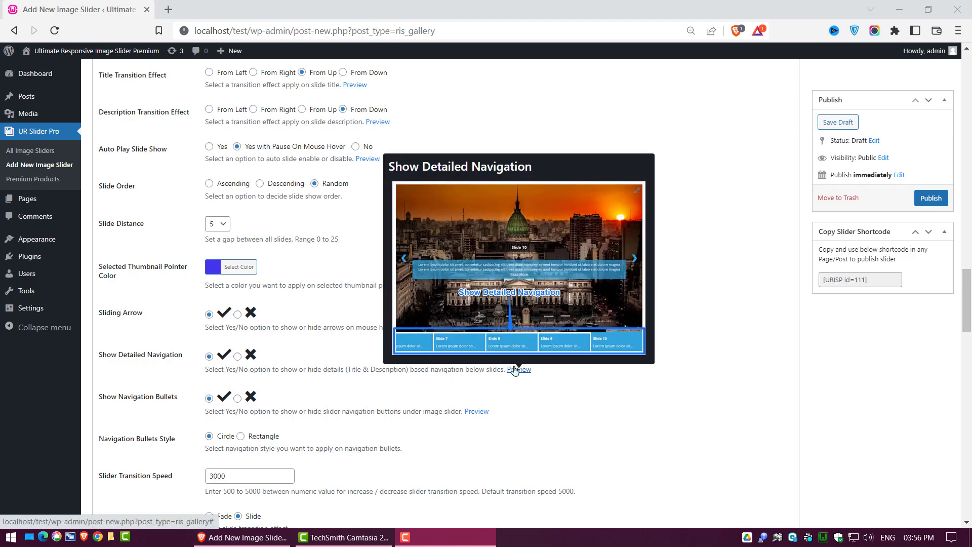
scroll(522, 383, down, 1)
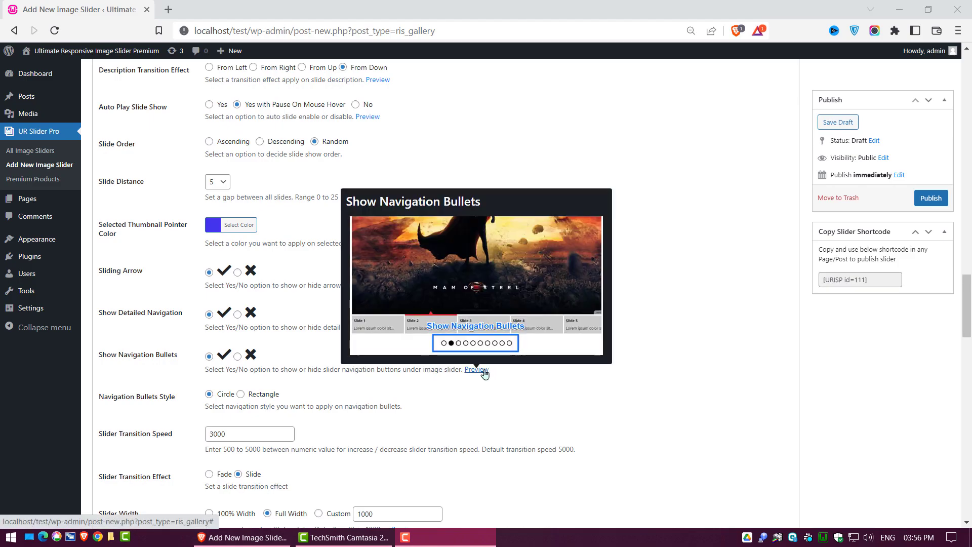
scroll(484, 374, down, 1)
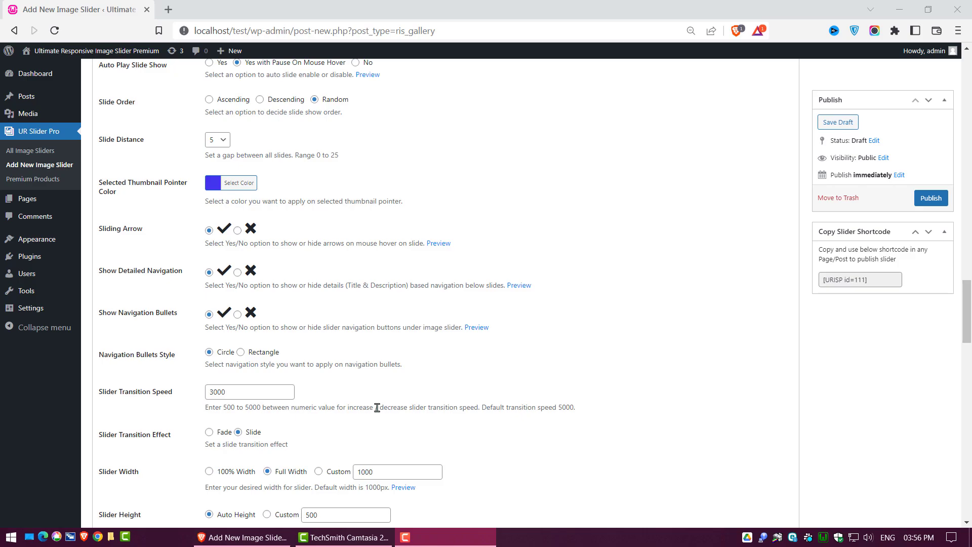
scroll(376, 406, down, 1)
- Use the Fade transition, keeping Cover scale mode and slide auto scale-up enabled
click(209, 369)
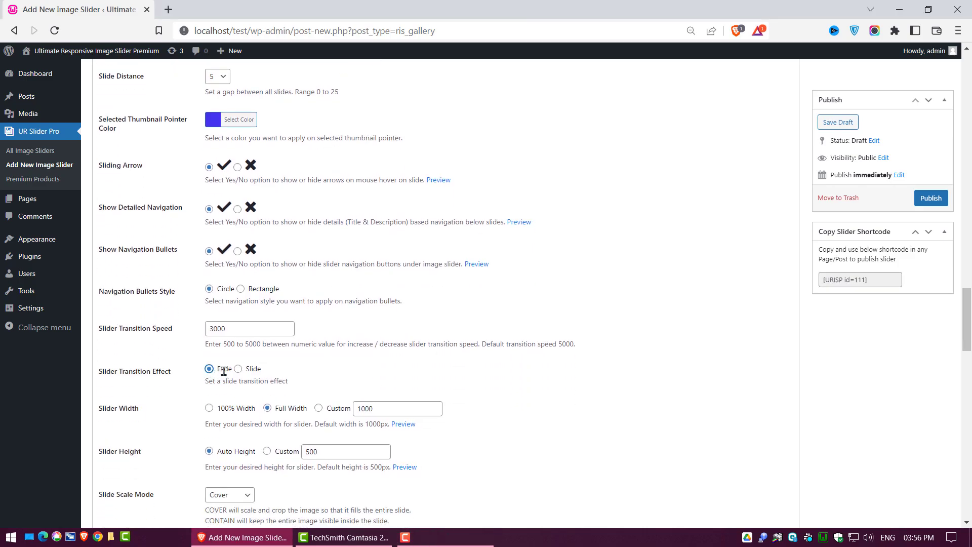
scroll(422, 397, down, 2)
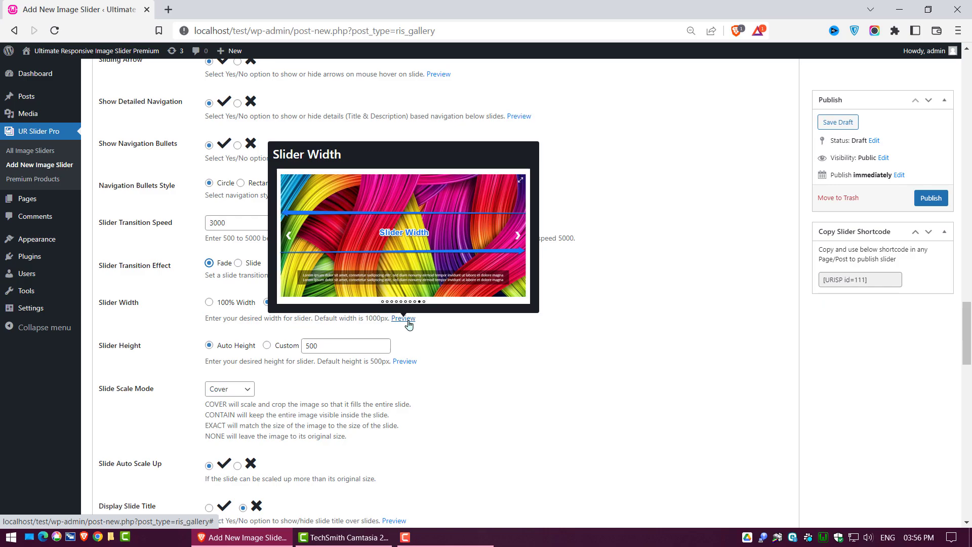
mouse_move(405, 466)
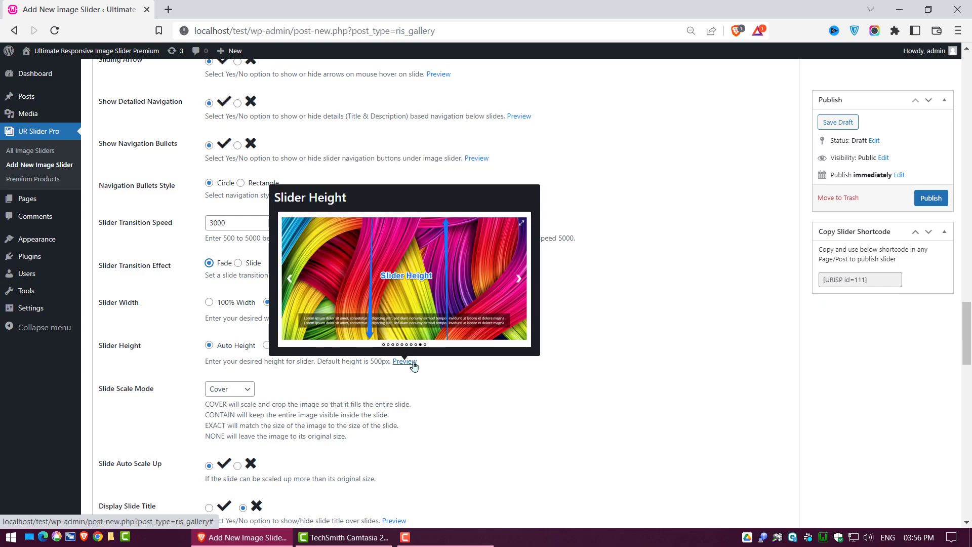
click(251, 391)
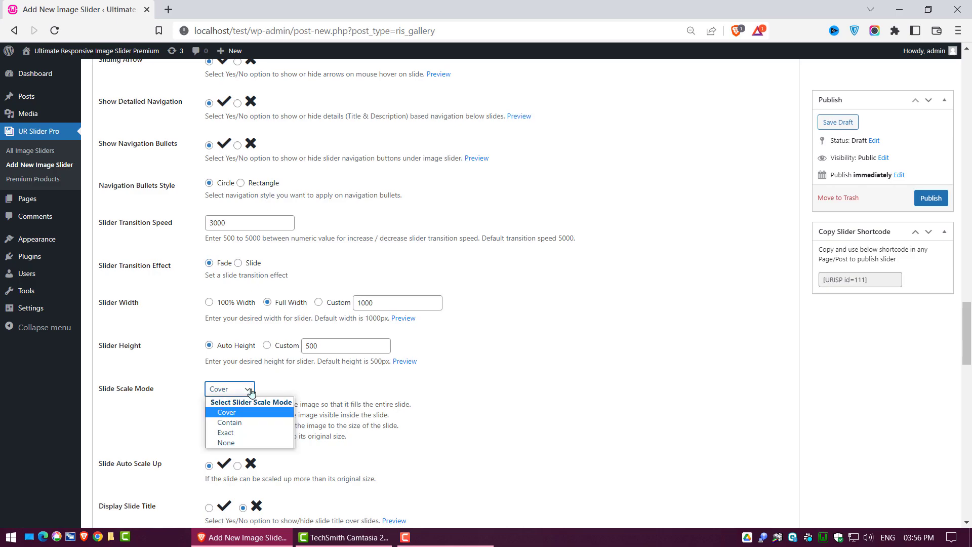
click(251, 391)
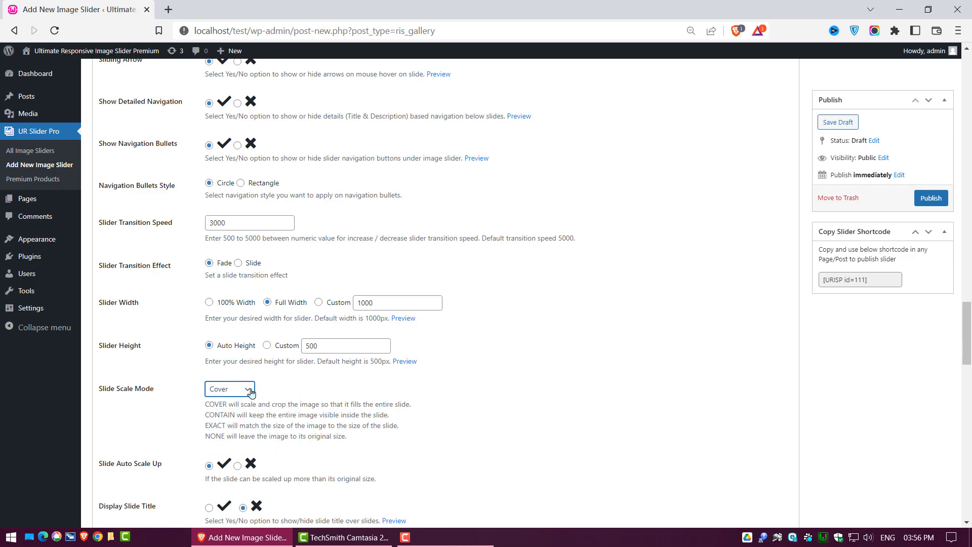
scroll(441, 425, down, 2)
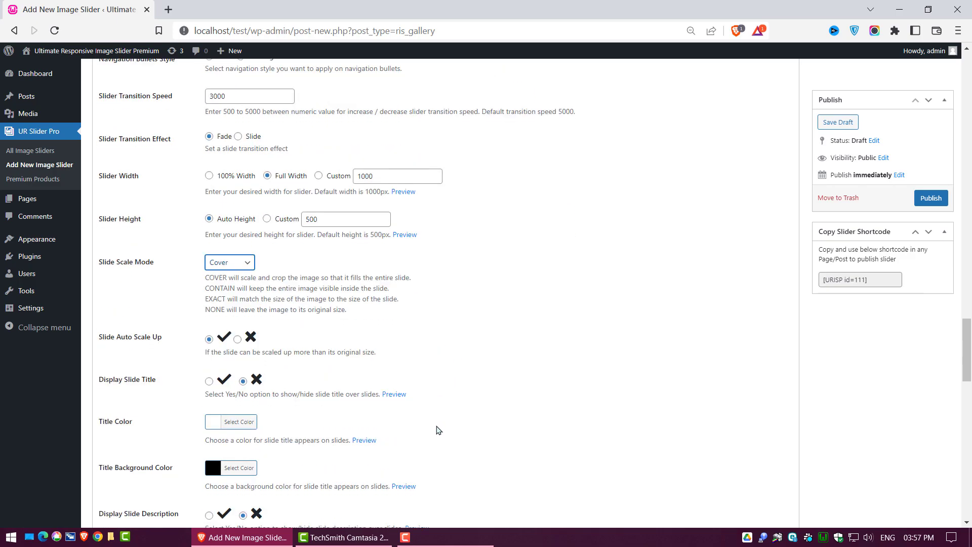
scroll(437, 430, down, 1)
click(210, 299)
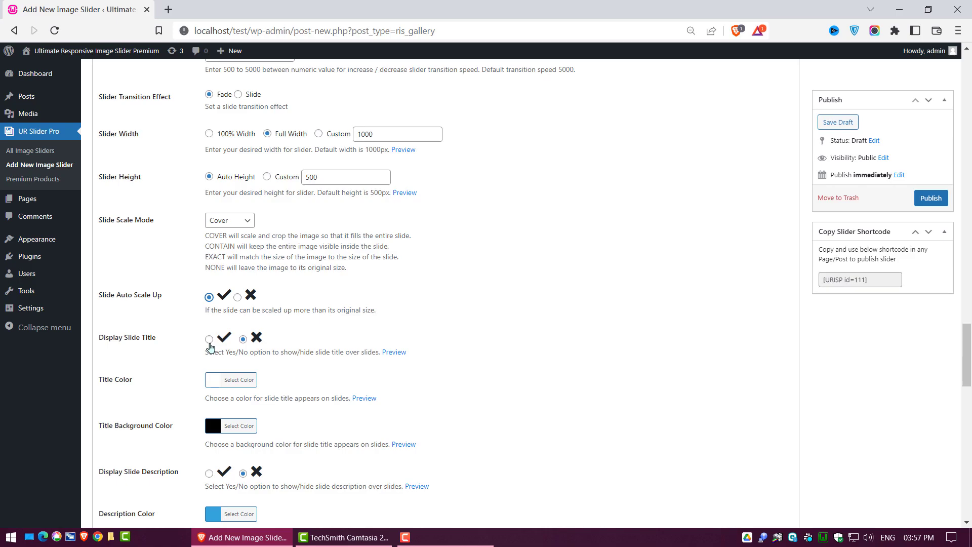
- Leave slide titles hidden, preview the description color, and keep the Courgette caption font
click(210, 339)
mouse_move(394, 352)
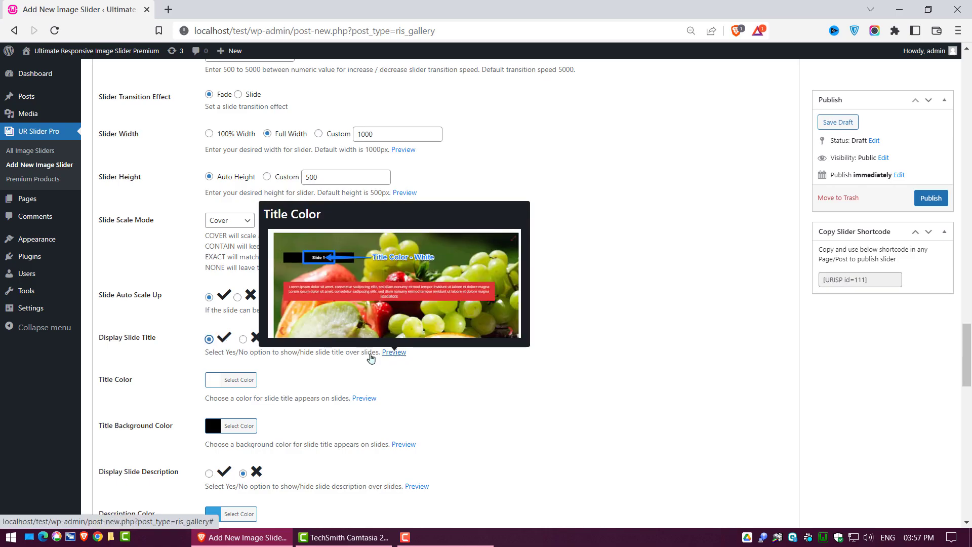
click(243, 339)
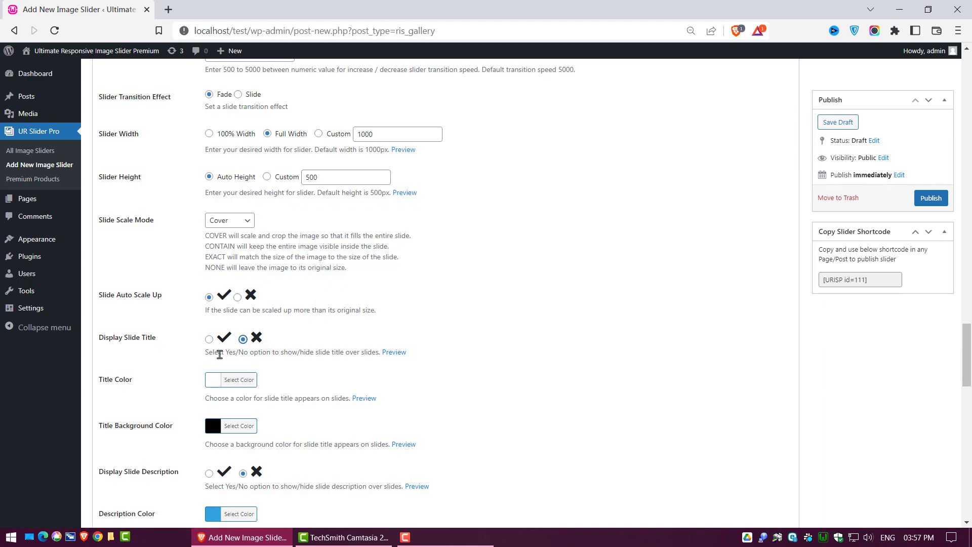
click(364, 398)
scroll(365, 395, down, 2)
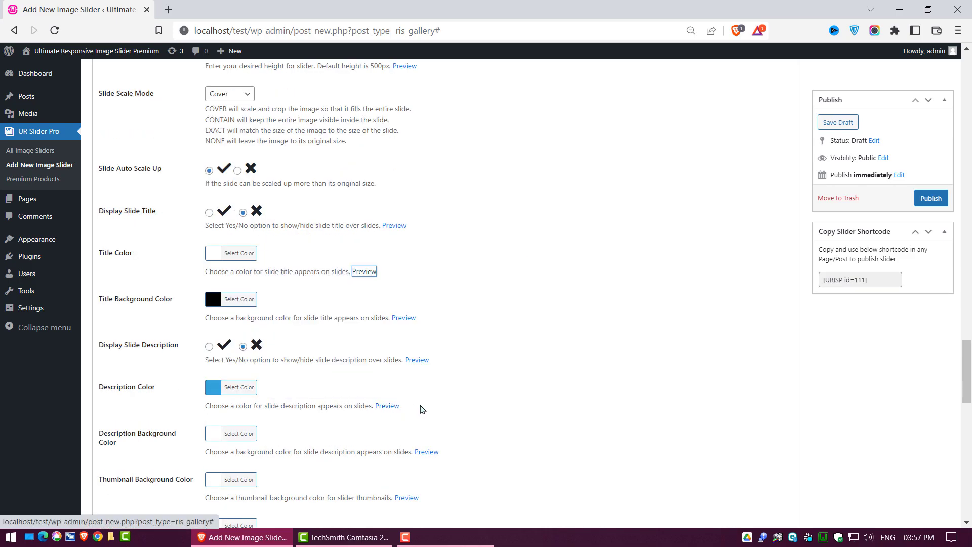
click(392, 407)
mouse_move(426, 452)
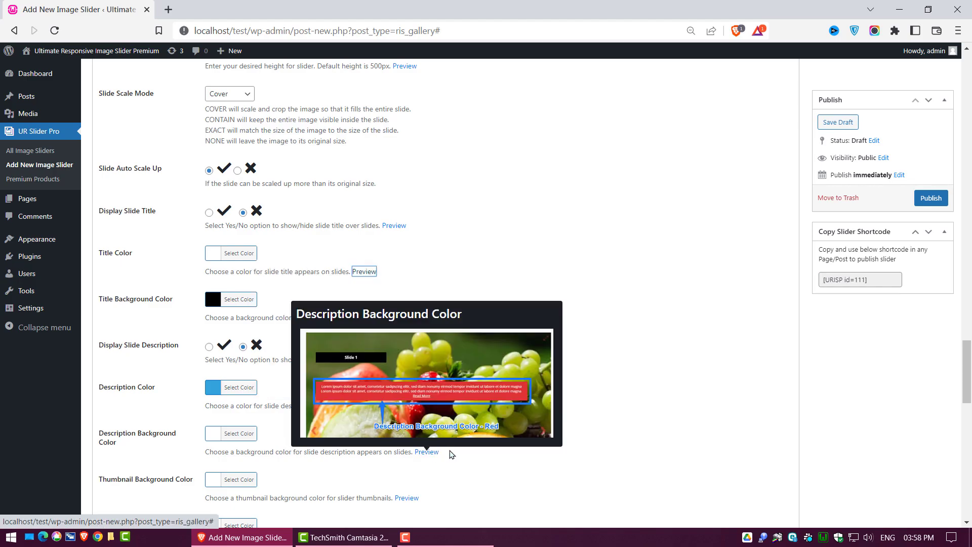
scroll(465, 457, down, 1)
scroll(429, 459, down, 1)
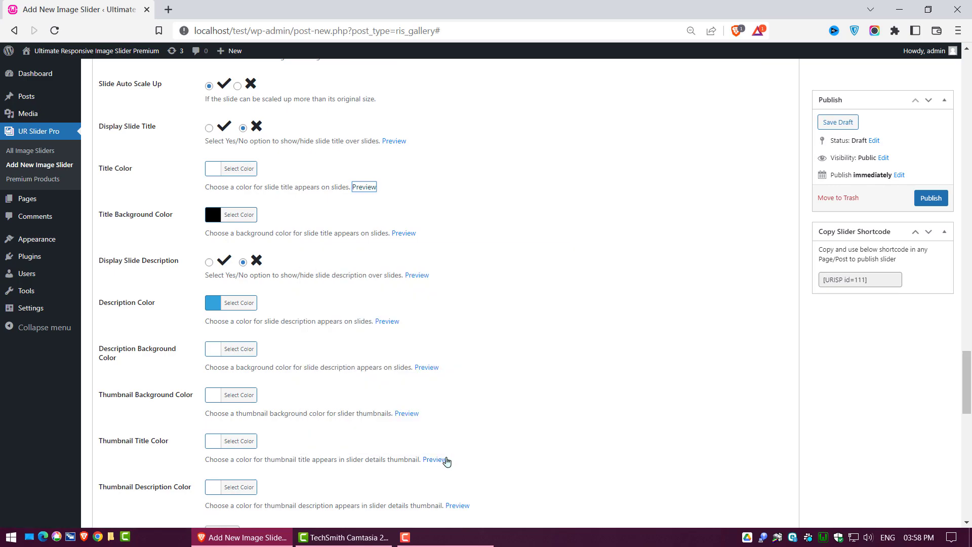
scroll(456, 459, down, 2)
mouse_move(457, 505)
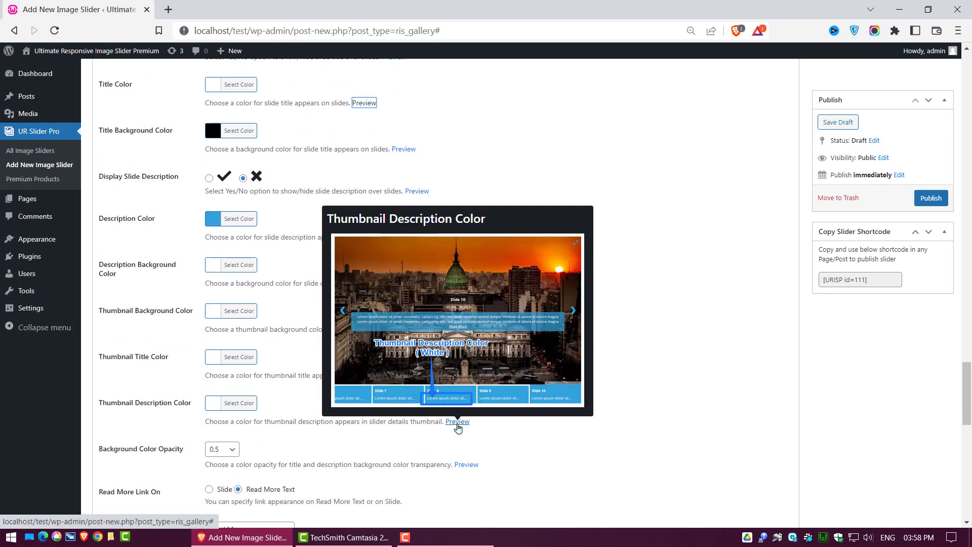
scroll(458, 428, down, 2)
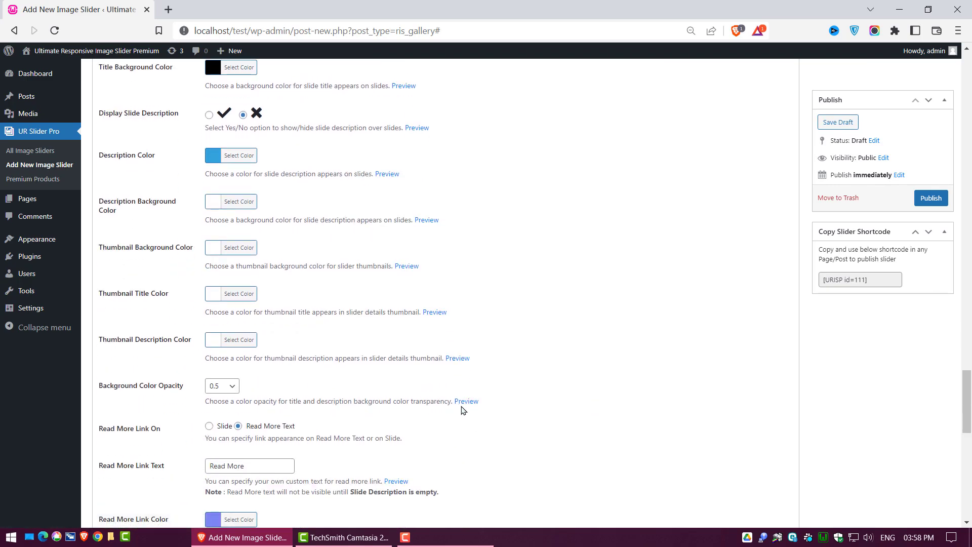
scroll(462, 407, down, 1)
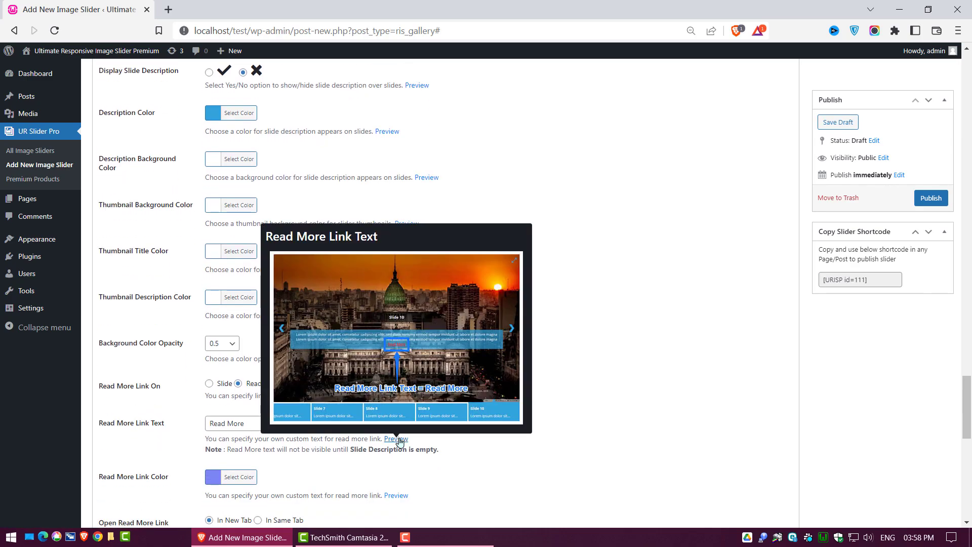
scroll(435, 440, down, 2)
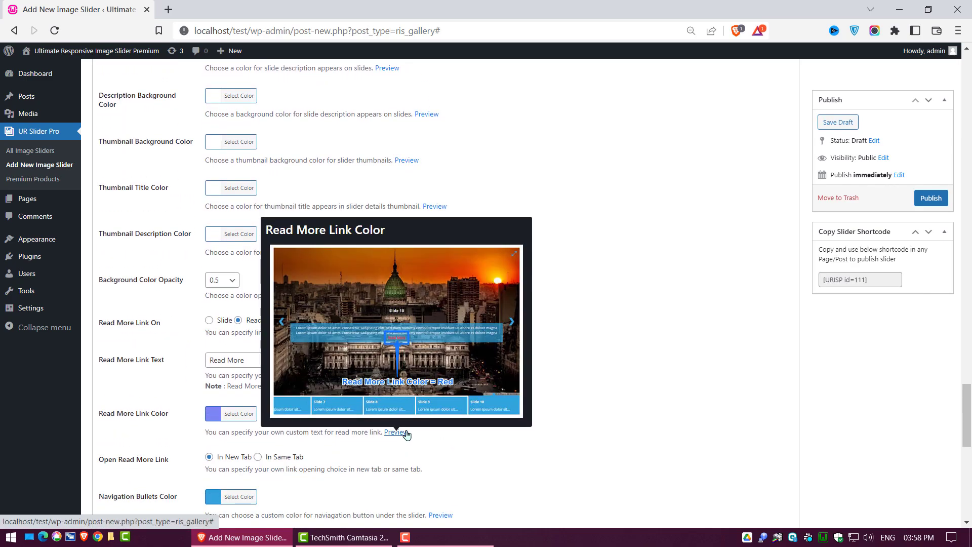
scroll(441, 440, down, 2)
scroll(444, 449, down, 1)
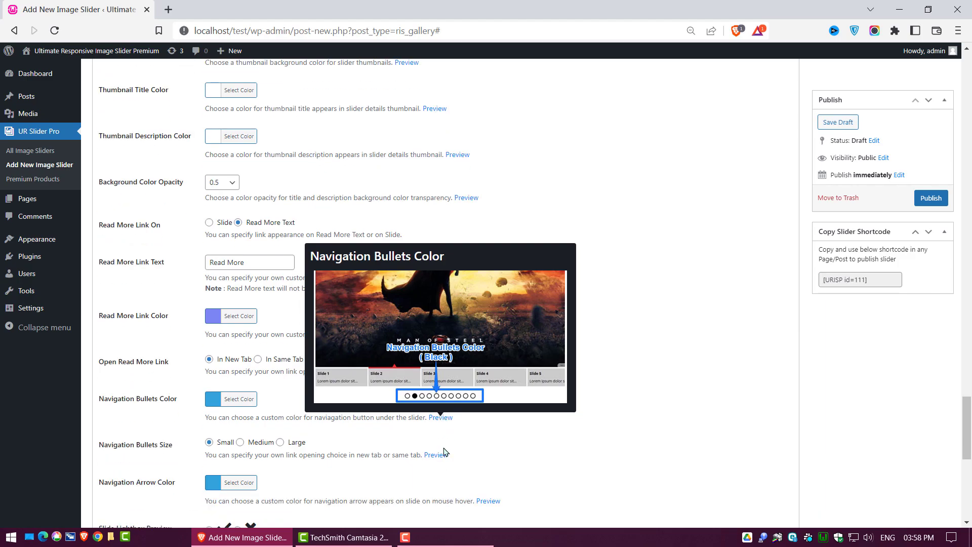
scroll(447, 452, down, 2)
scroll(481, 416, down, 3)
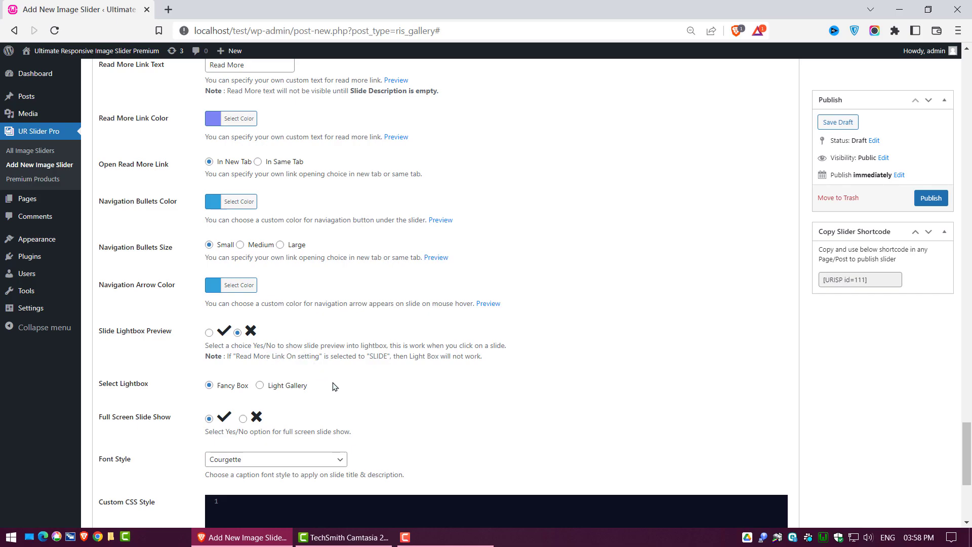
scroll(332, 387, down, 2)
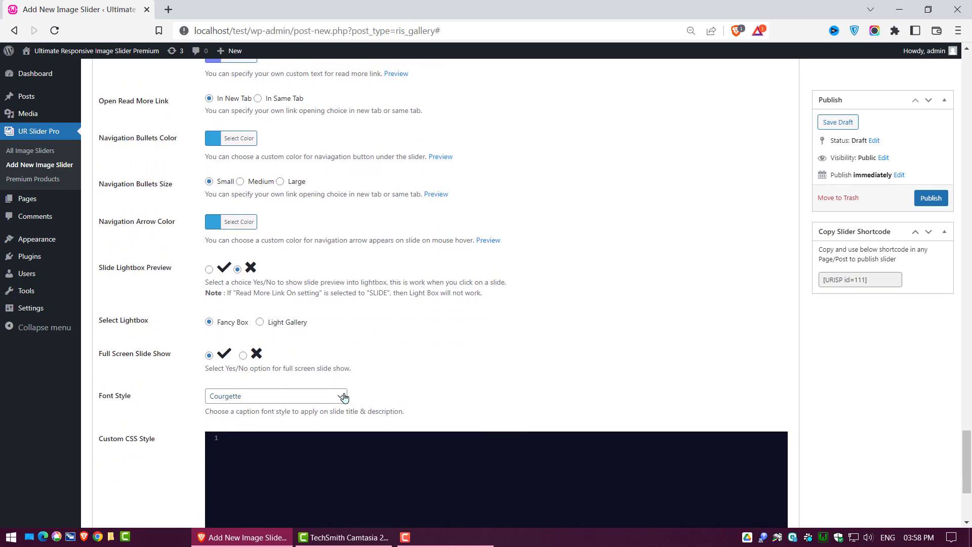
click(344, 397)
click(475, 388)
scroll(468, 391, down, 2)
scroll(456, 376, down, 3)
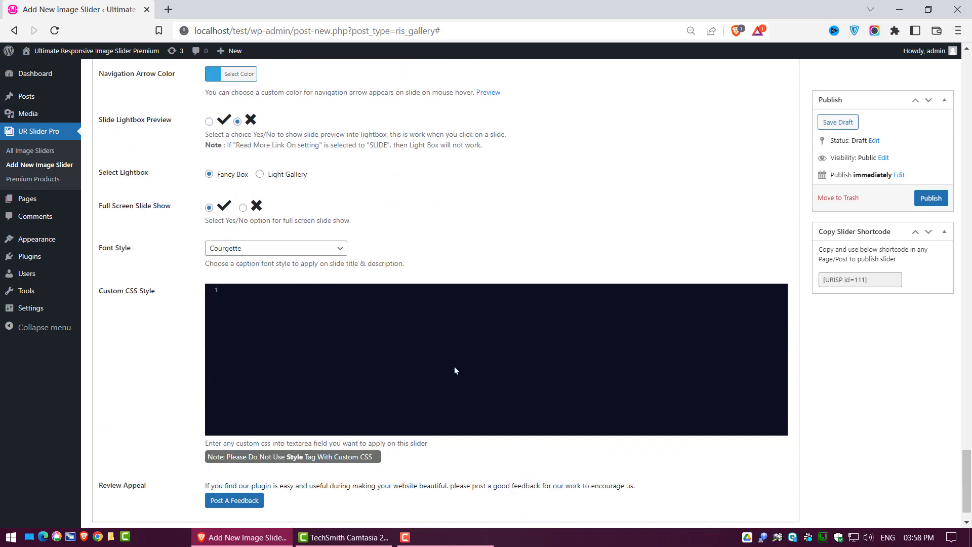
- Publish the Slider Testing slider and copy its shortcode [URISP id=111]
click(940, 197)
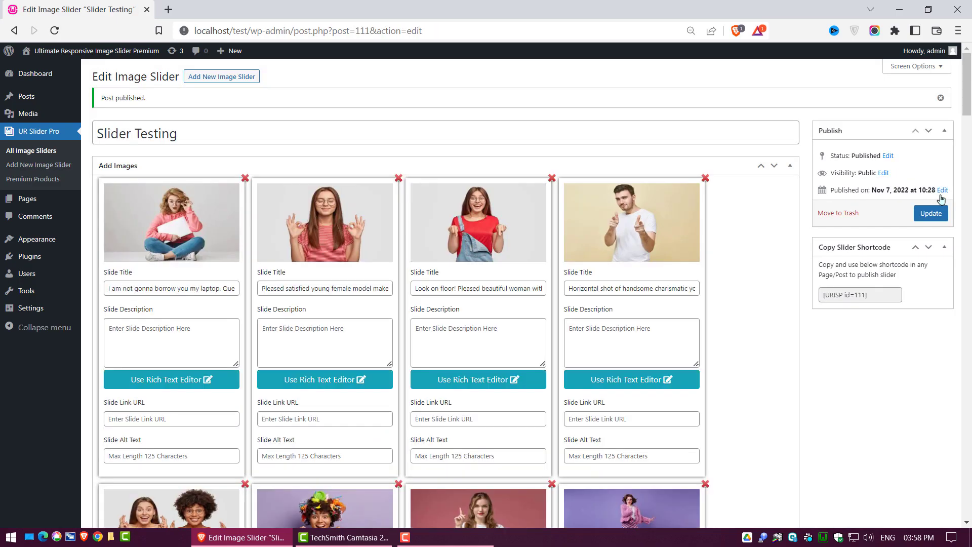
click(887, 292)
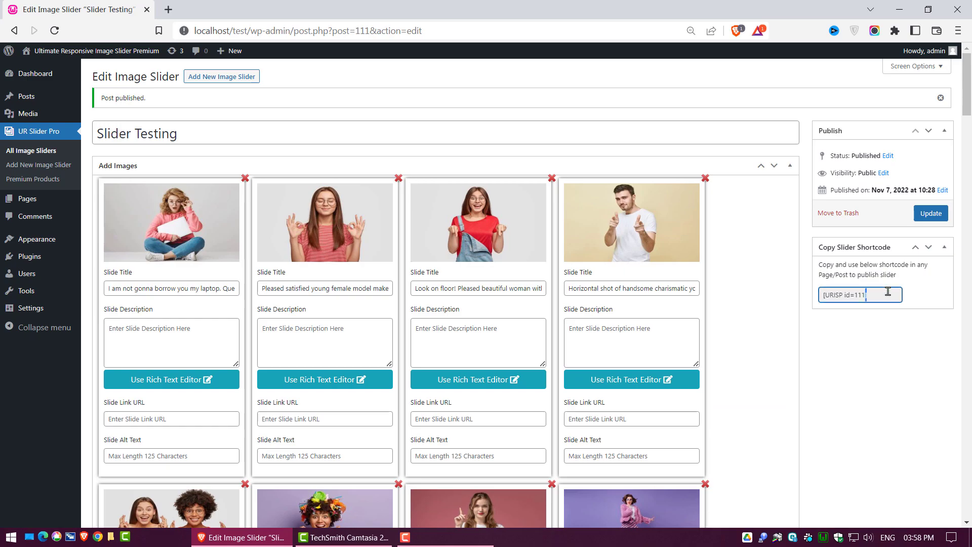
key(ctrl+a)
key(ctrl+c)
right_click(855, 299)
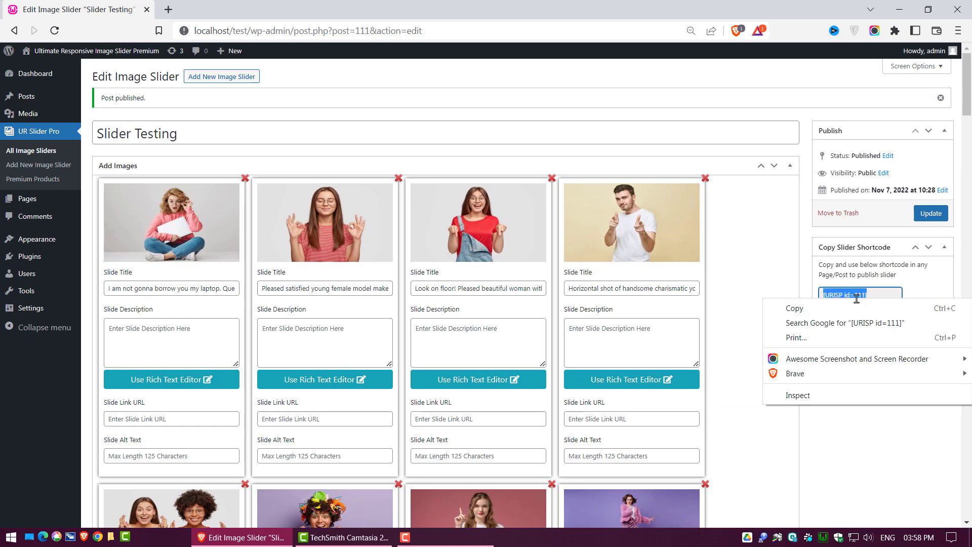
click(825, 308)
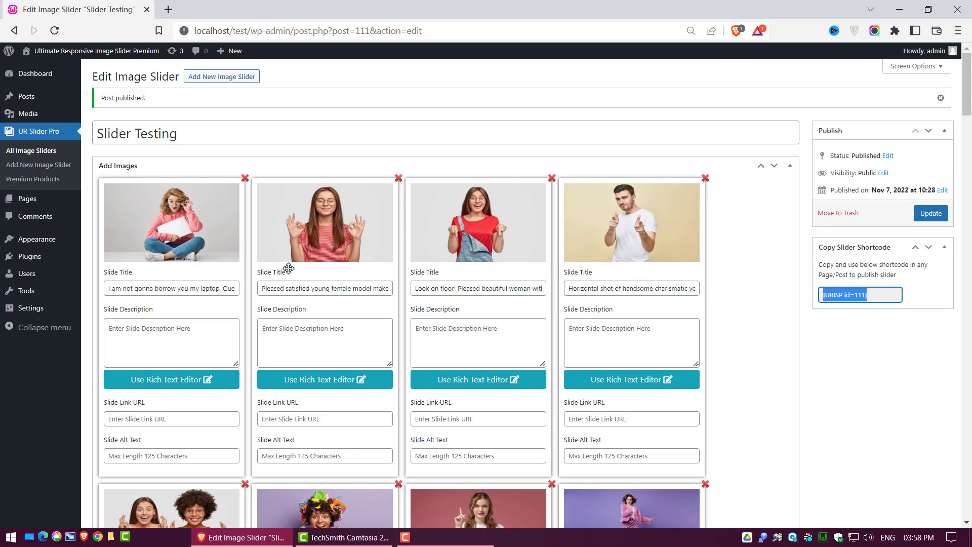
mouse_move(27, 198)
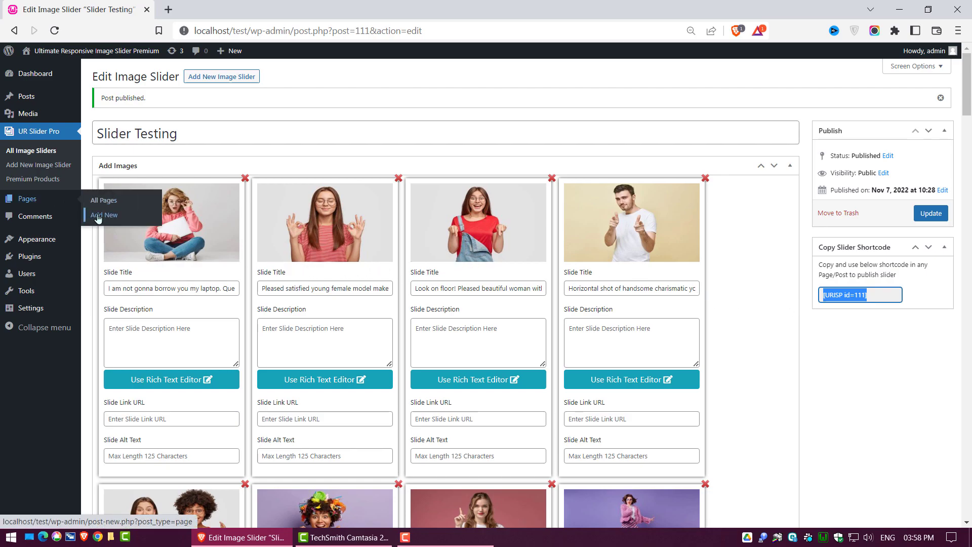
- Open a new page editor in a separate browser tab
right_click(98, 218)
click(133, 226)
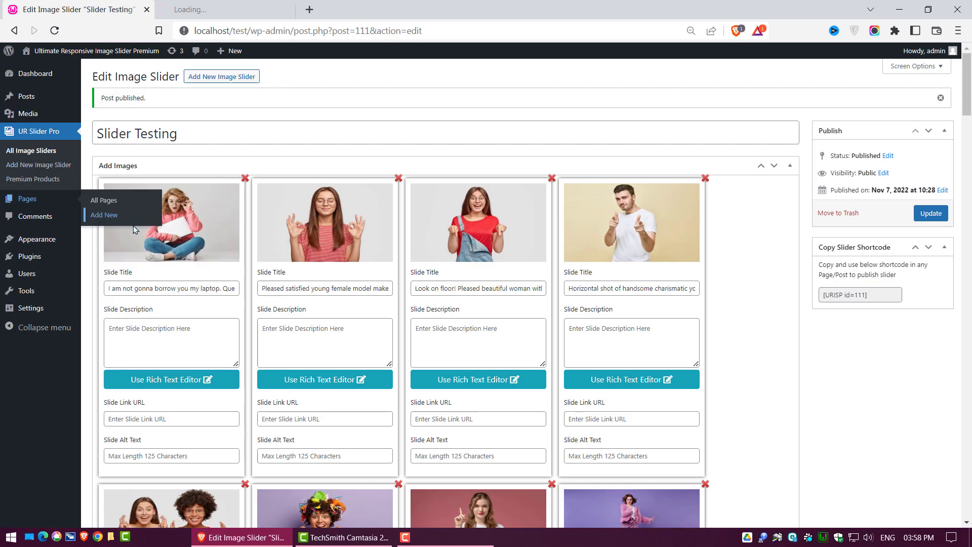
click(215, 6)
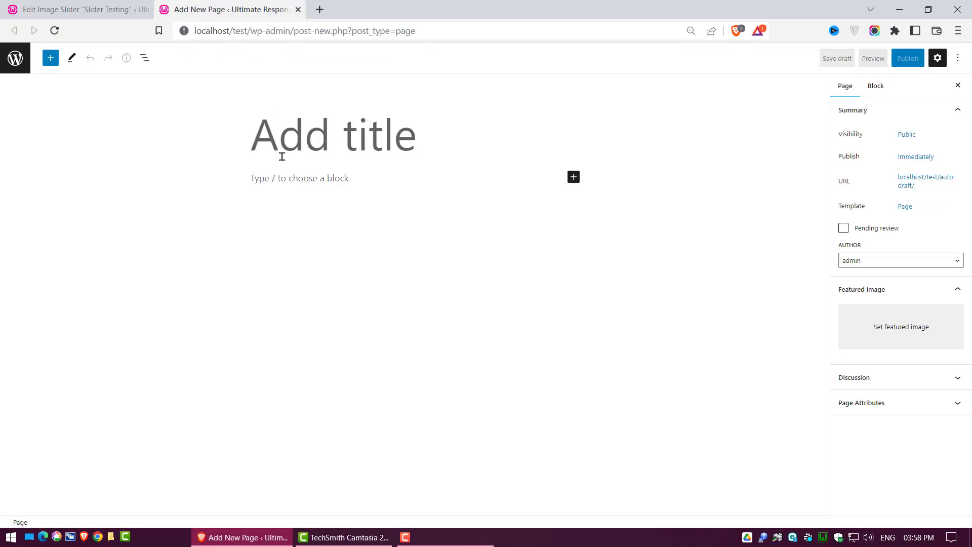
- Paste the [URISP id=111] shortcode into the page and publish it
click(278, 180)
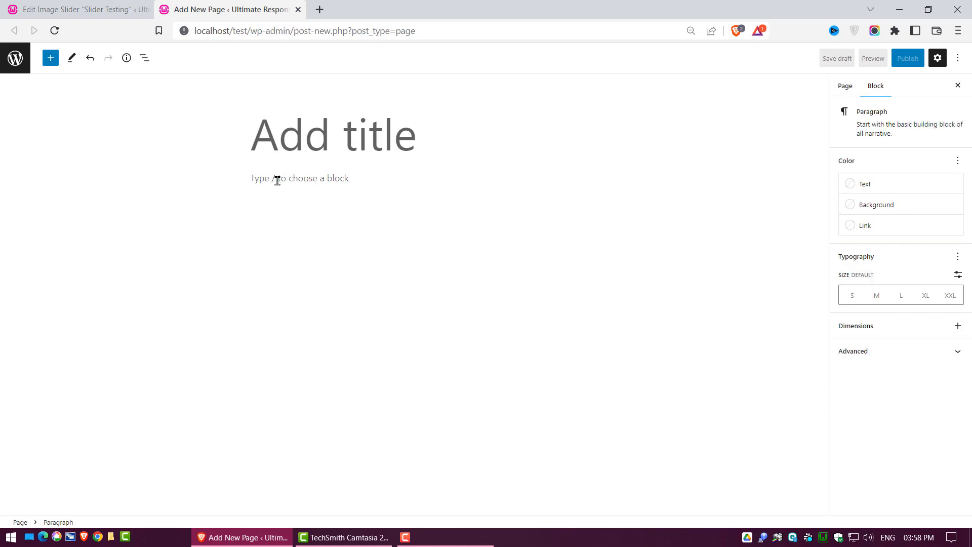
key(ctrl+v)
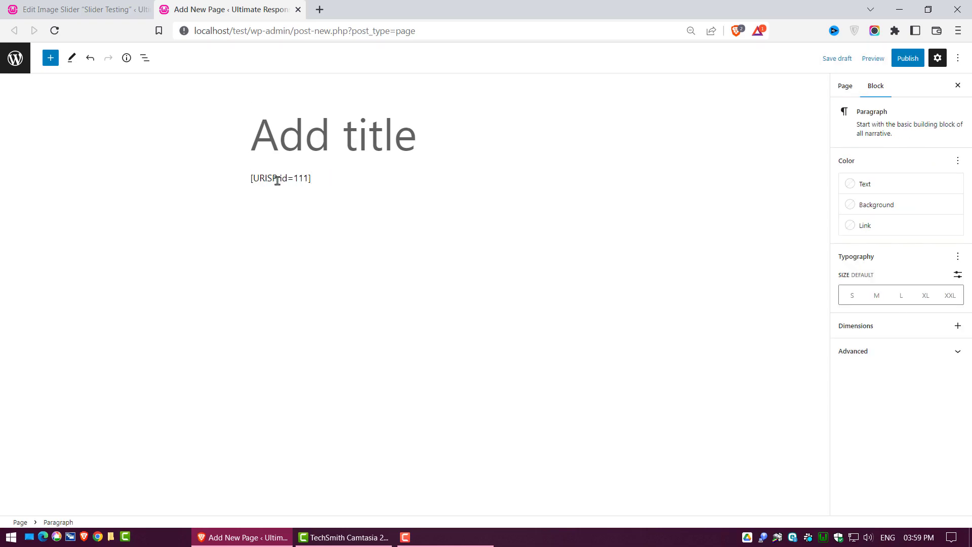
click(907, 59)
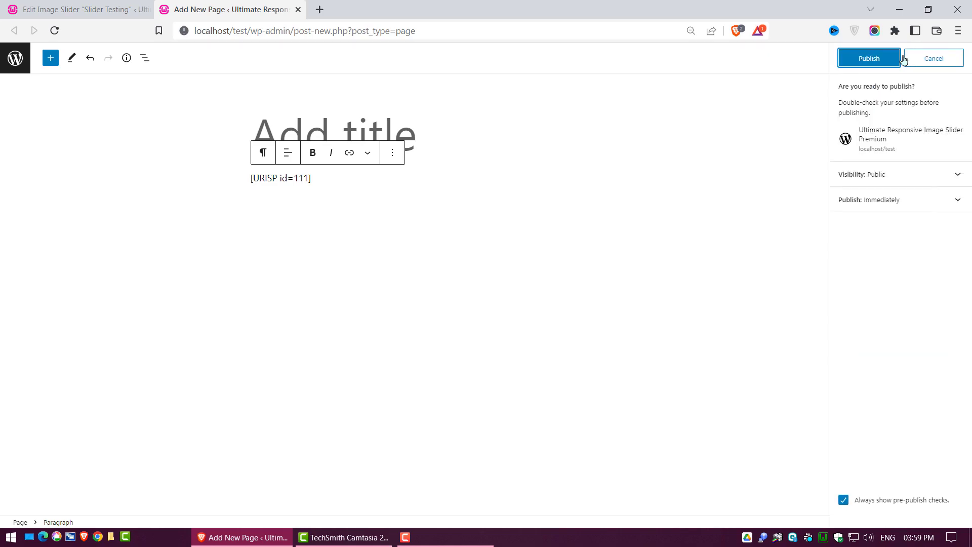
click(883, 60)
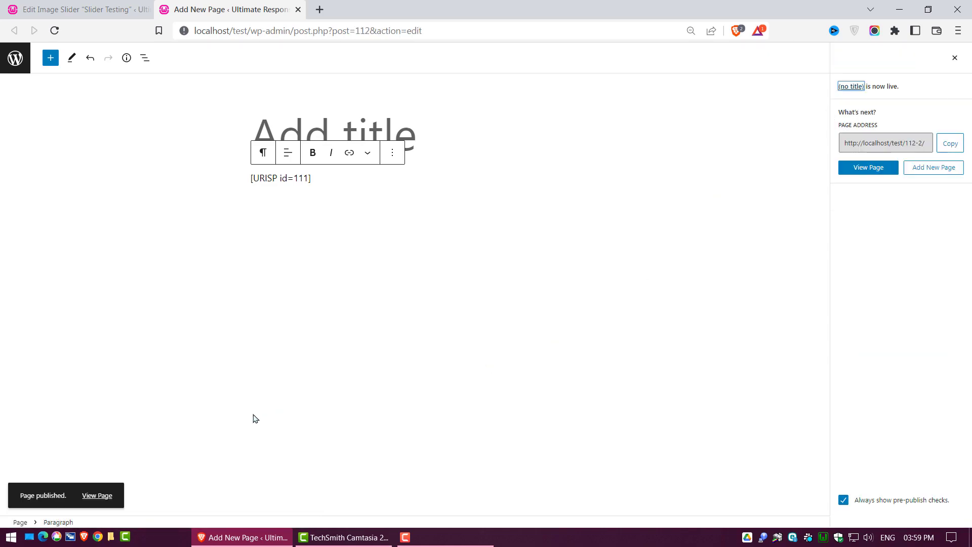
- View the published page showing the Slider Testing slider in Layout 1
click(98, 496)
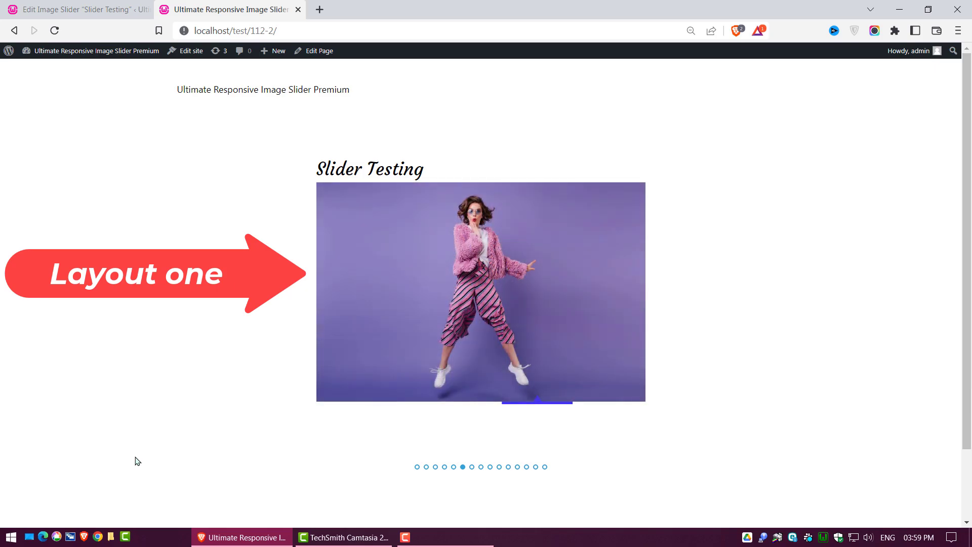
- Switch the slider to Layout 3, update it, and reload the live page
click(76, 10)
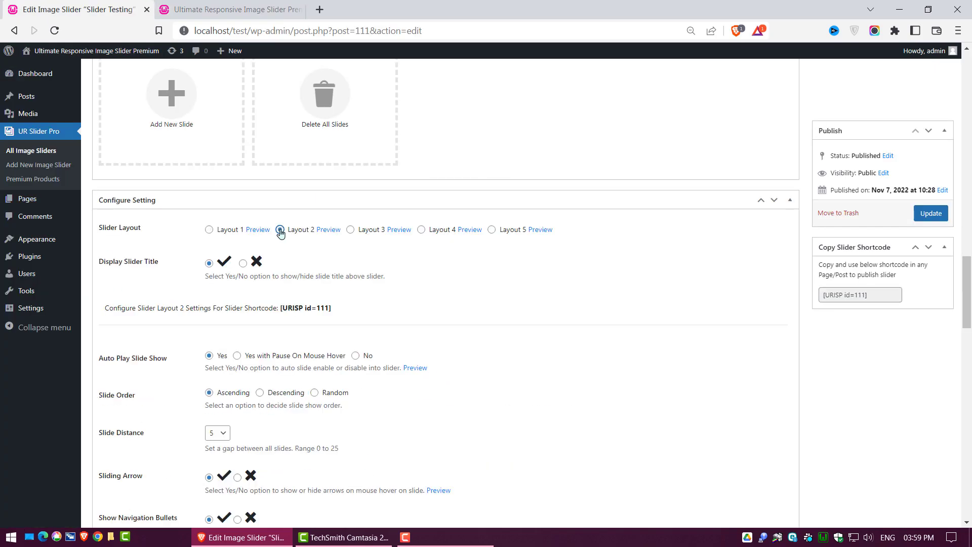
click(926, 216)
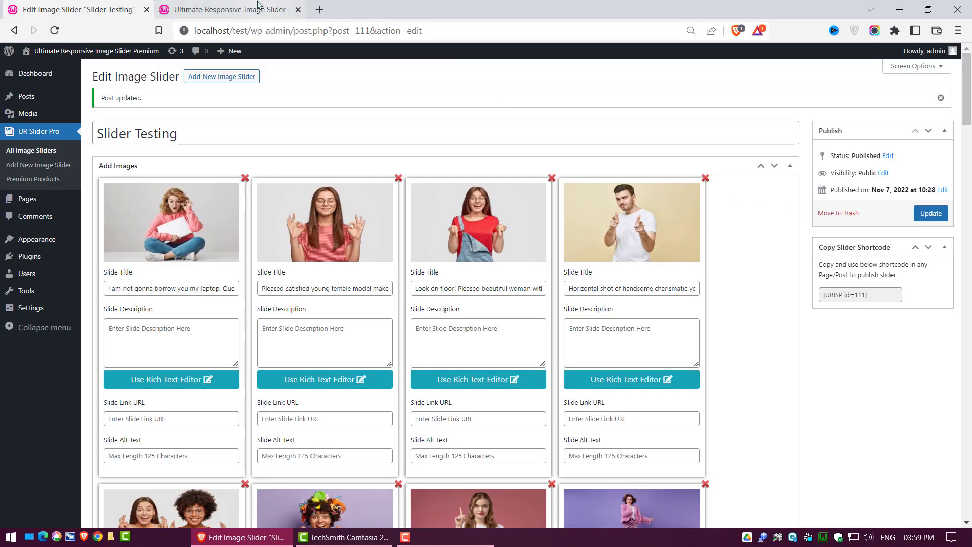
click(258, 9)
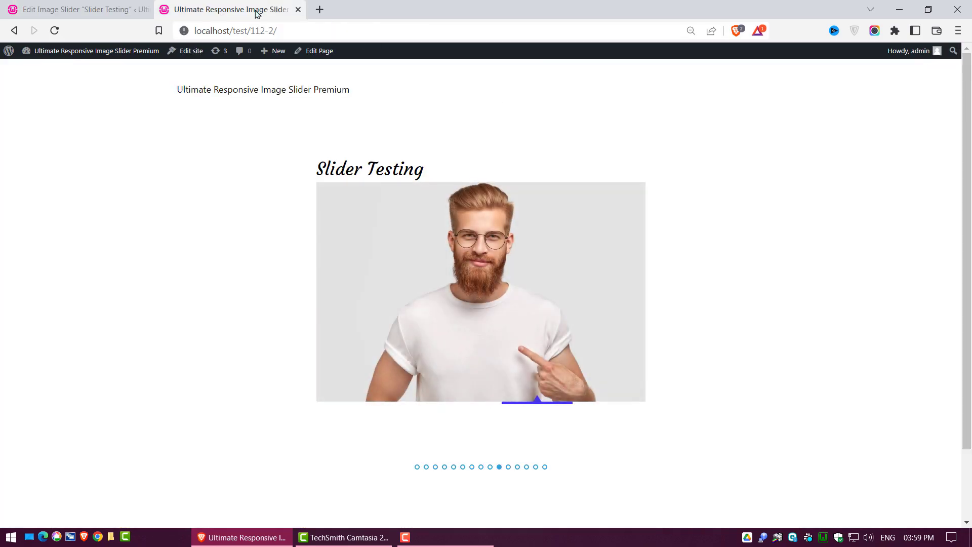
key(F5)
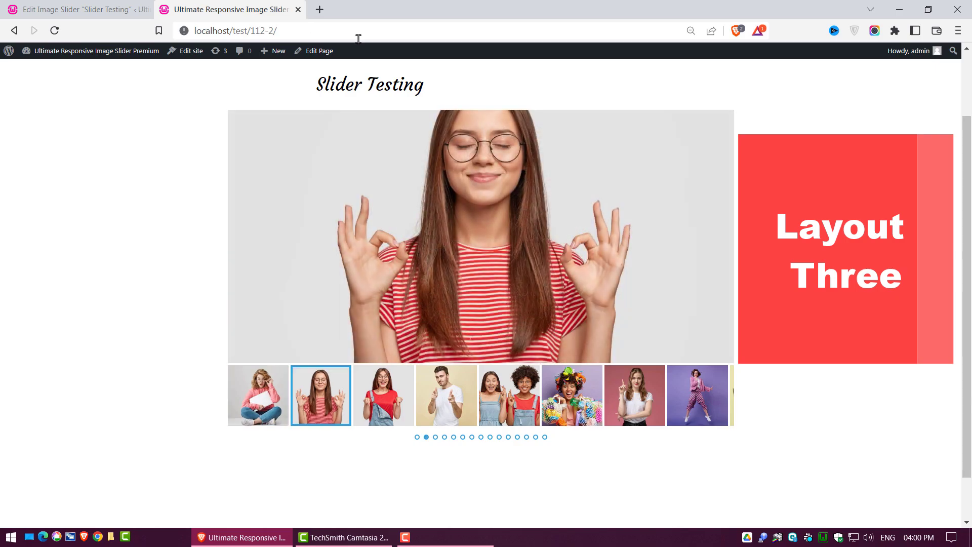
- Use the thumbnails to jump to the man-pointing slide and the woman with colourful bags
click(456, 412)
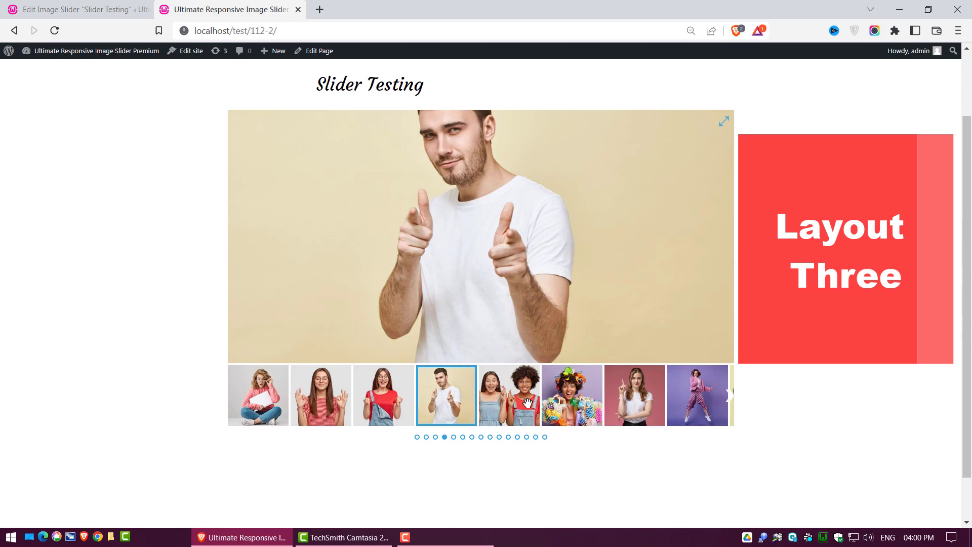
click(528, 403)
click(607, 411)
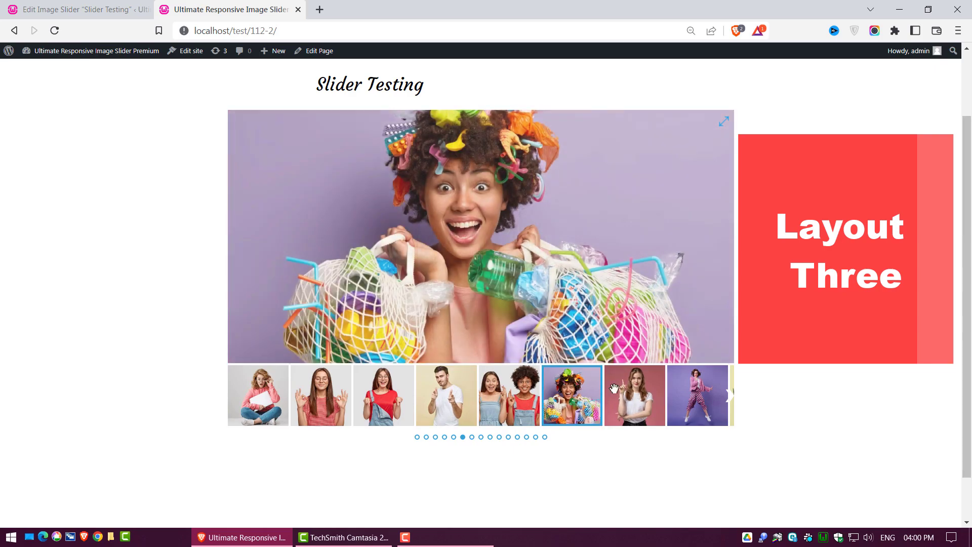
- Advance through the following slides with the next arrow, continuing in full screen
click(720, 236)
click(720, 236)
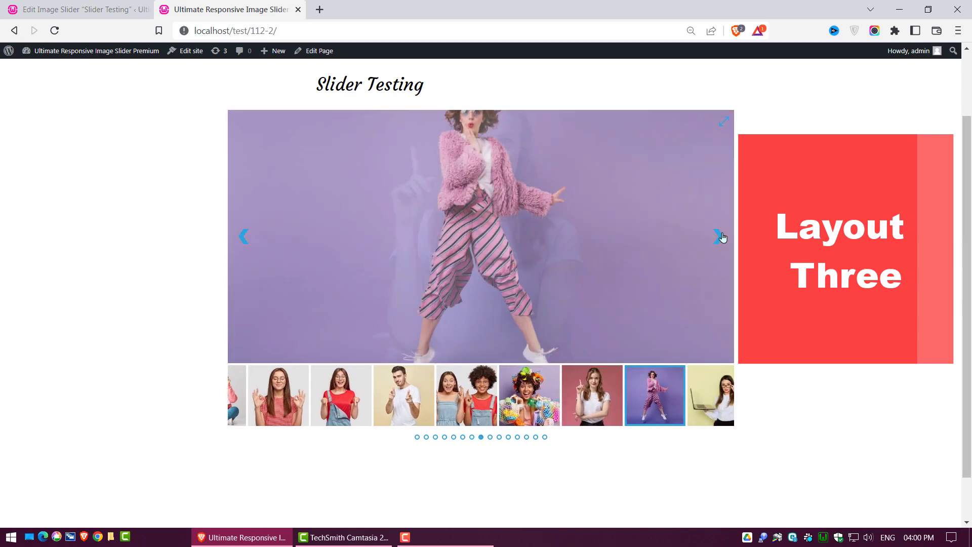
click(719, 236)
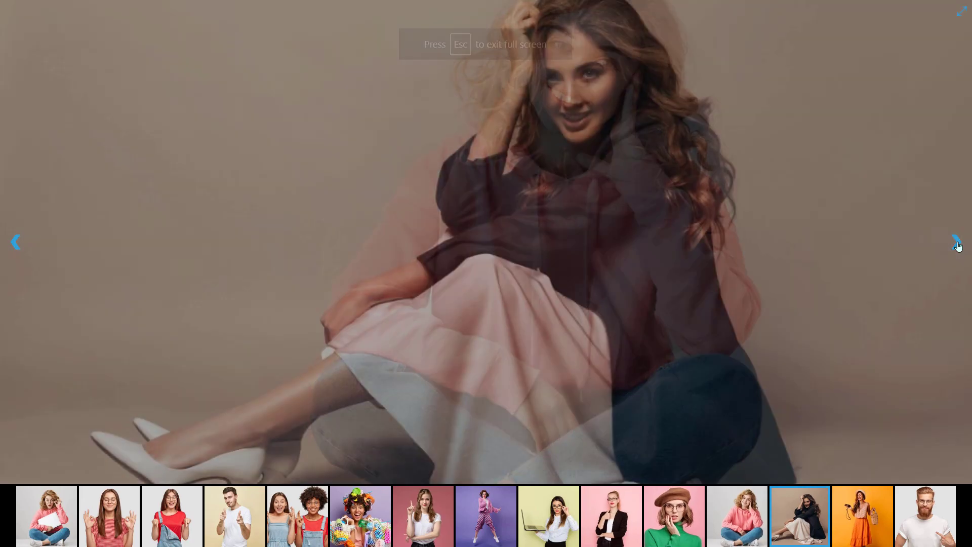
click(956, 243)
- Exit full screen view with Esc, returning to the captioned Layout 4 slider
key(Escape)
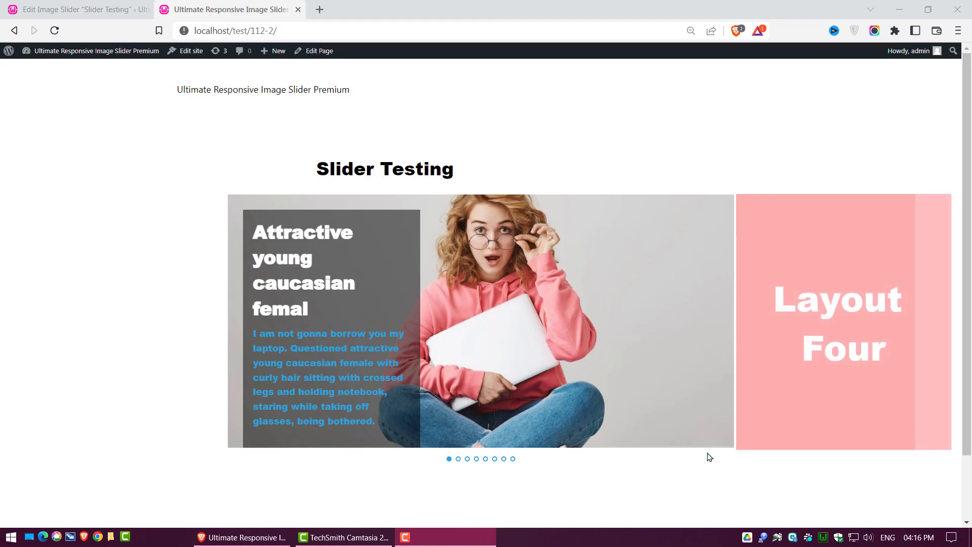